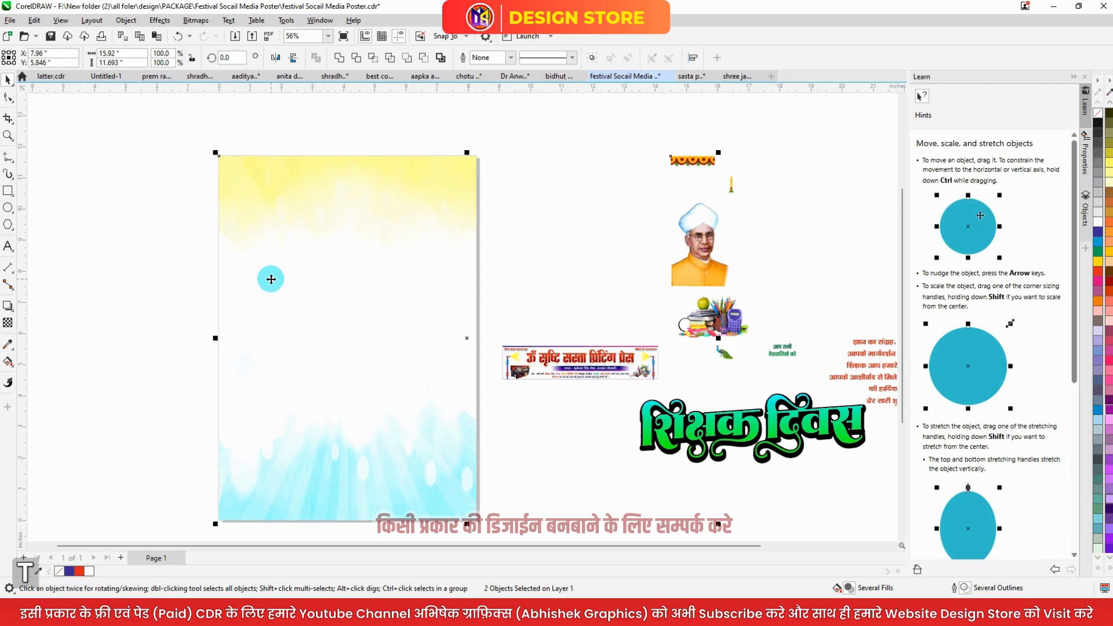
click(240, 160)
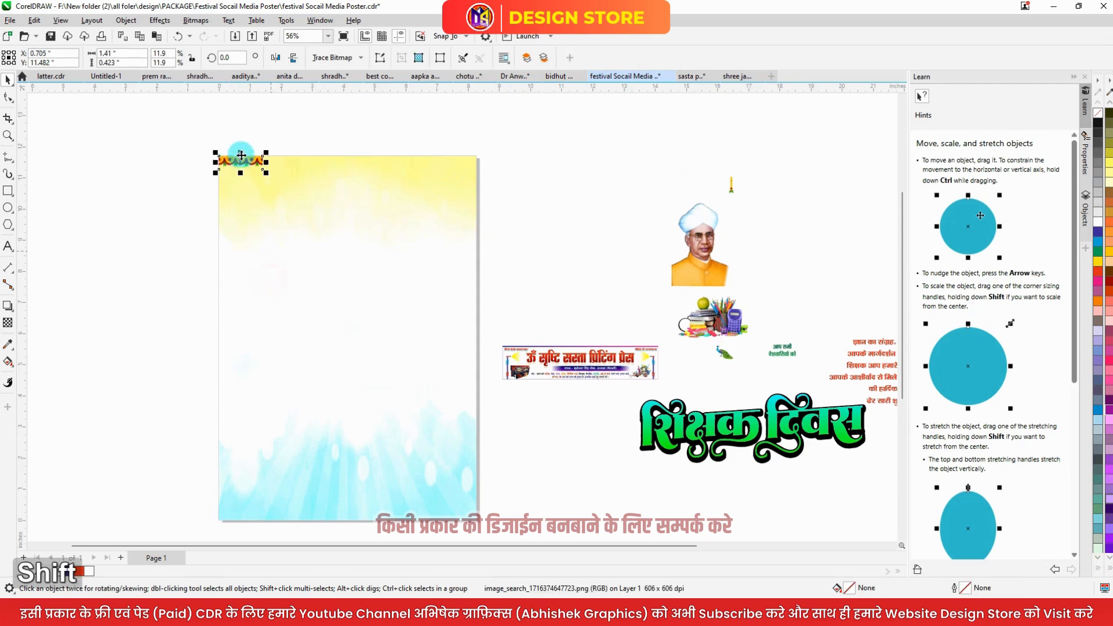
scroll(240, 160, up, 6)
drag(259, 184, 408, 193)
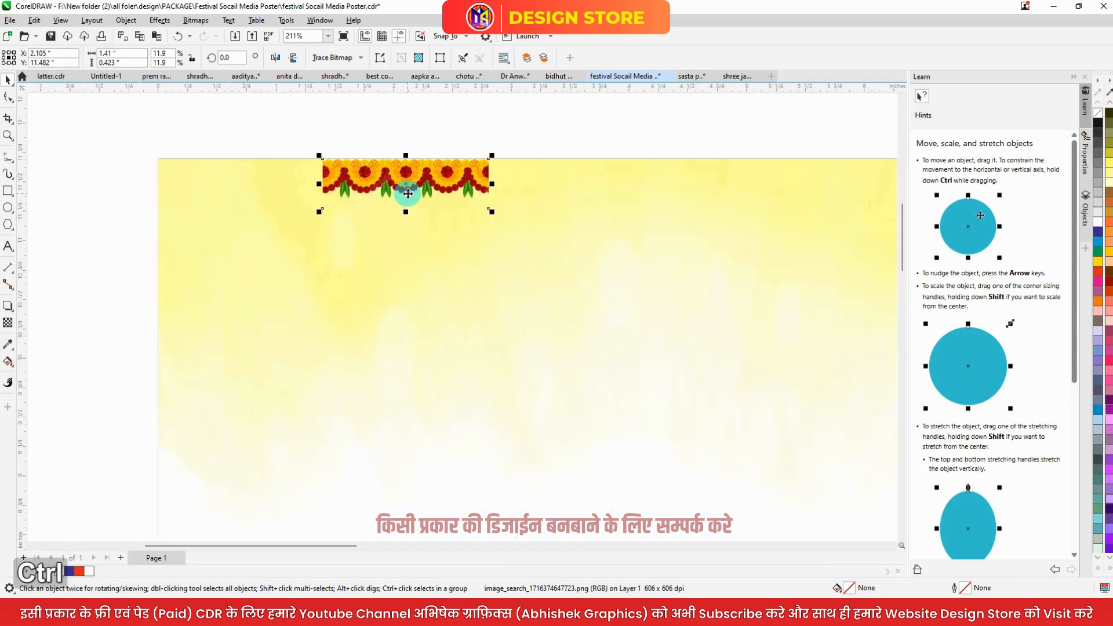
key(ctrl+z)
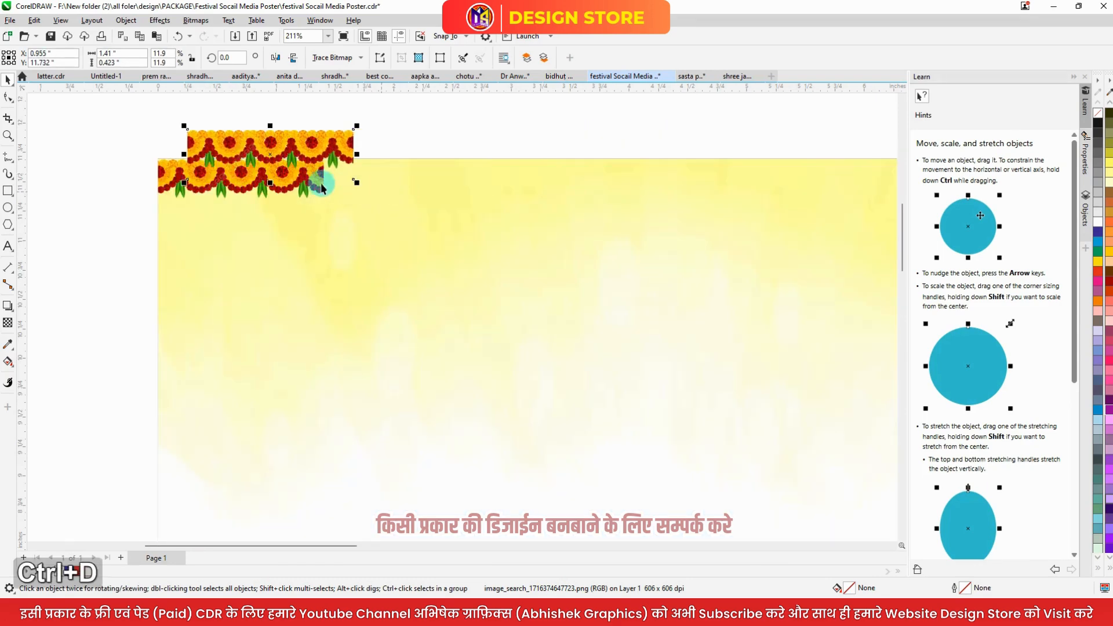
drag(207, 178, 368, 170)
key(Delete)
click(283, 164)
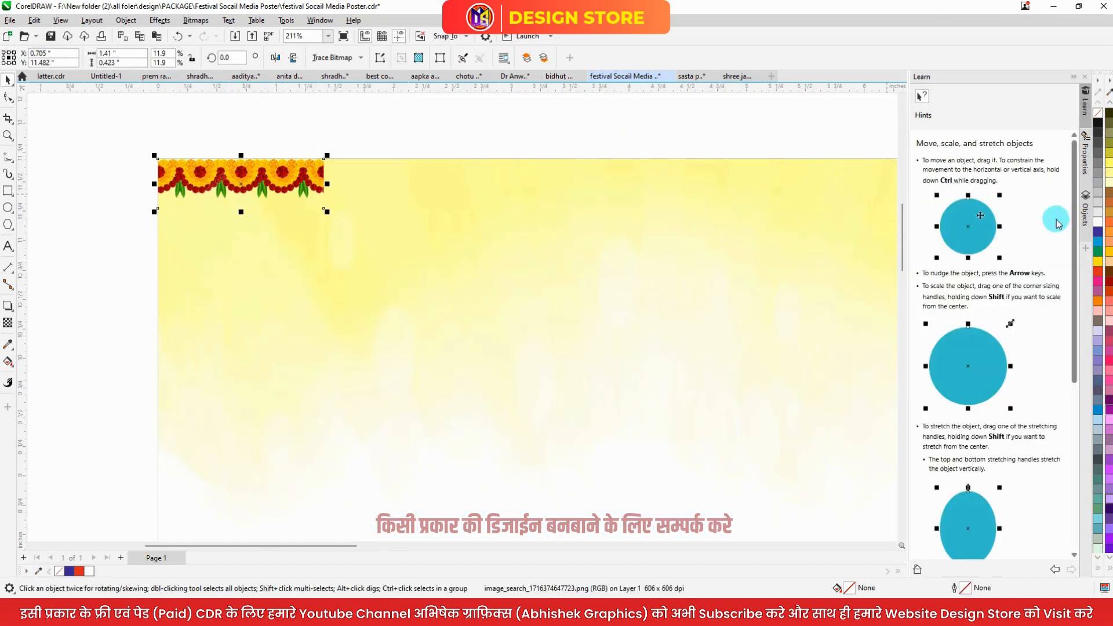
Create 5 copies of the garland strip with the Transform tools, each offset horizontally by 1.41 in, along the page's top edge.
click(1086, 248)
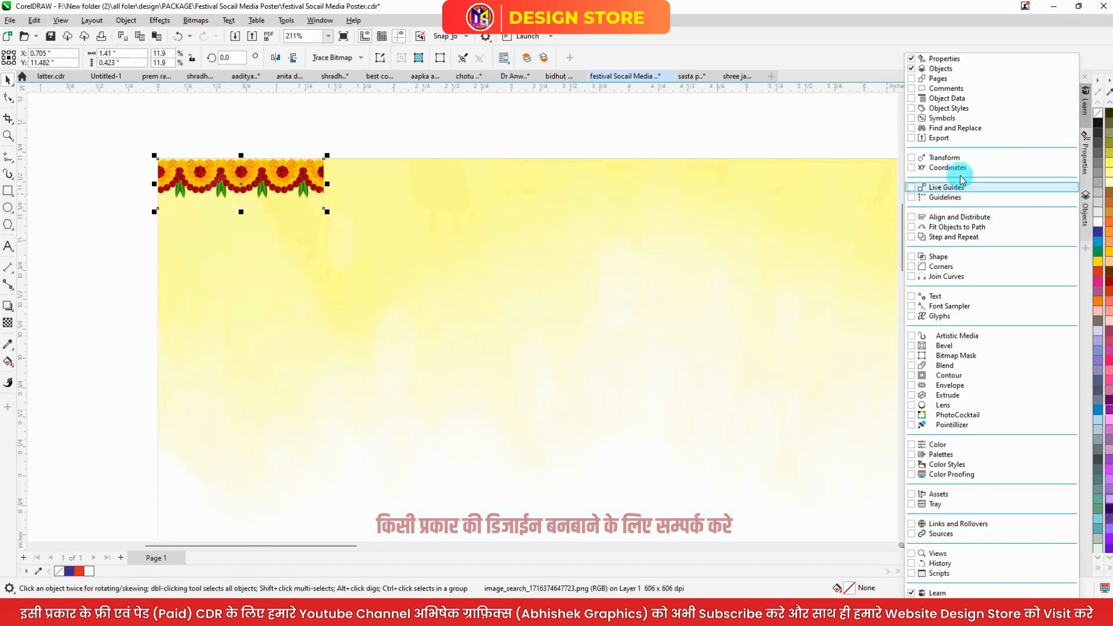
click(1006, 159)
click(1087, 266)
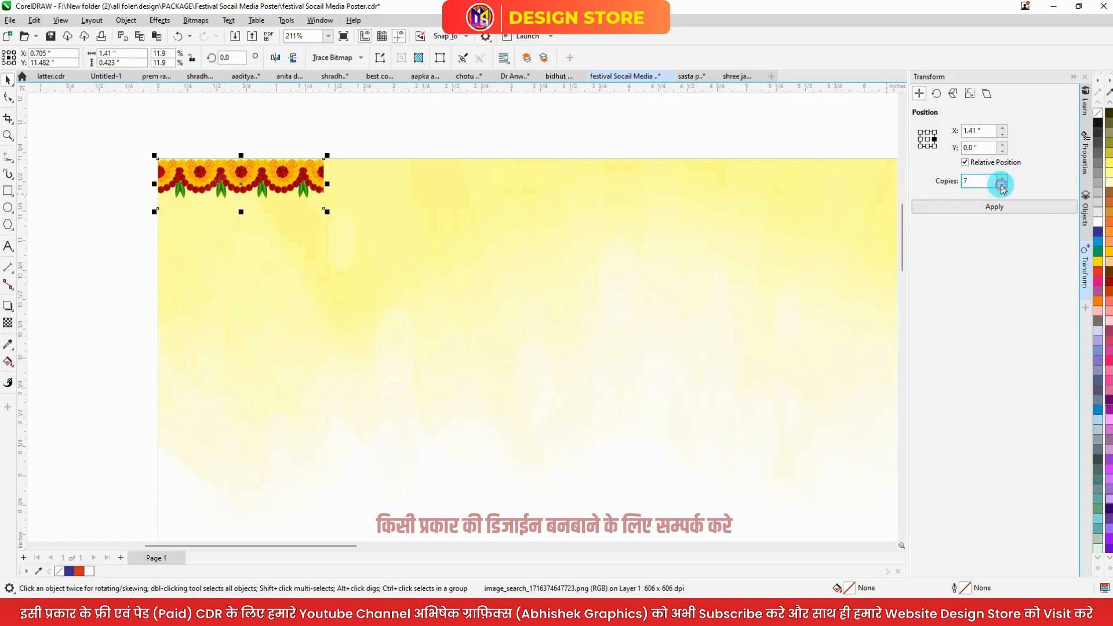
click(997, 212)
scroll(290, 207, down, 3)
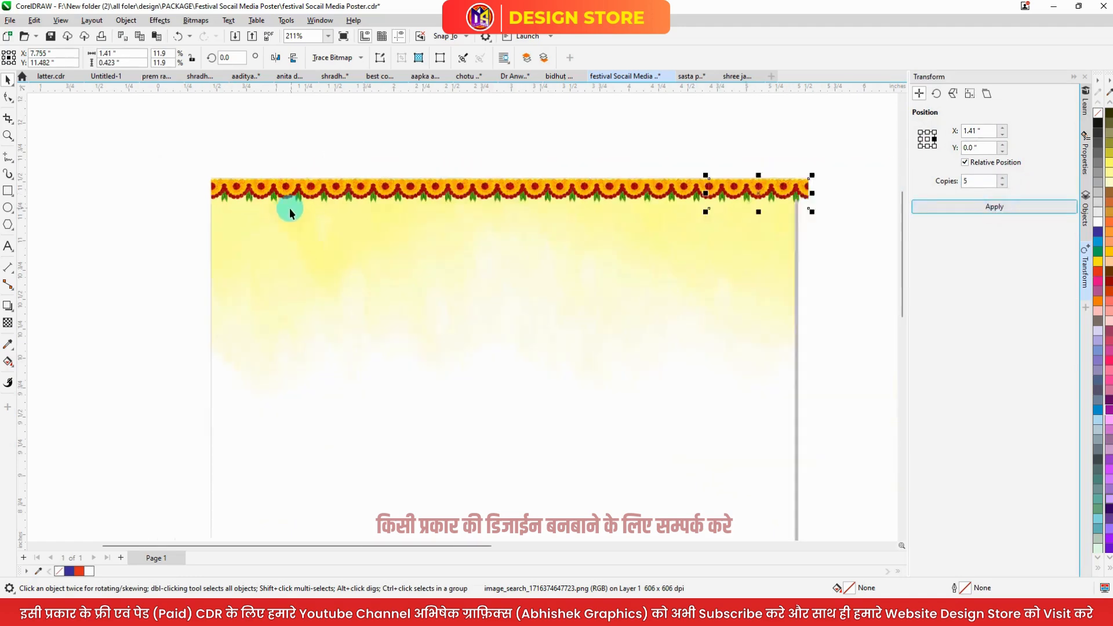
Group the six garland strips and fit the border centred across the page top at 8.268 in wide.
click(803, 170)
drag(195, 236, 196, 236)
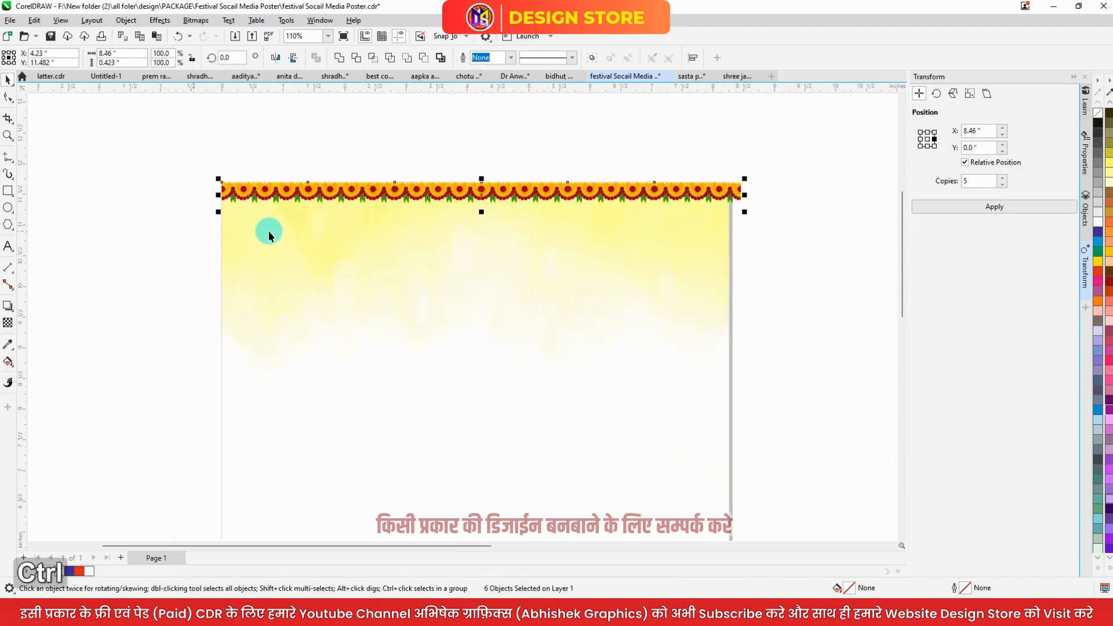
shift+click(395, 269)
shift+click(690, 219)
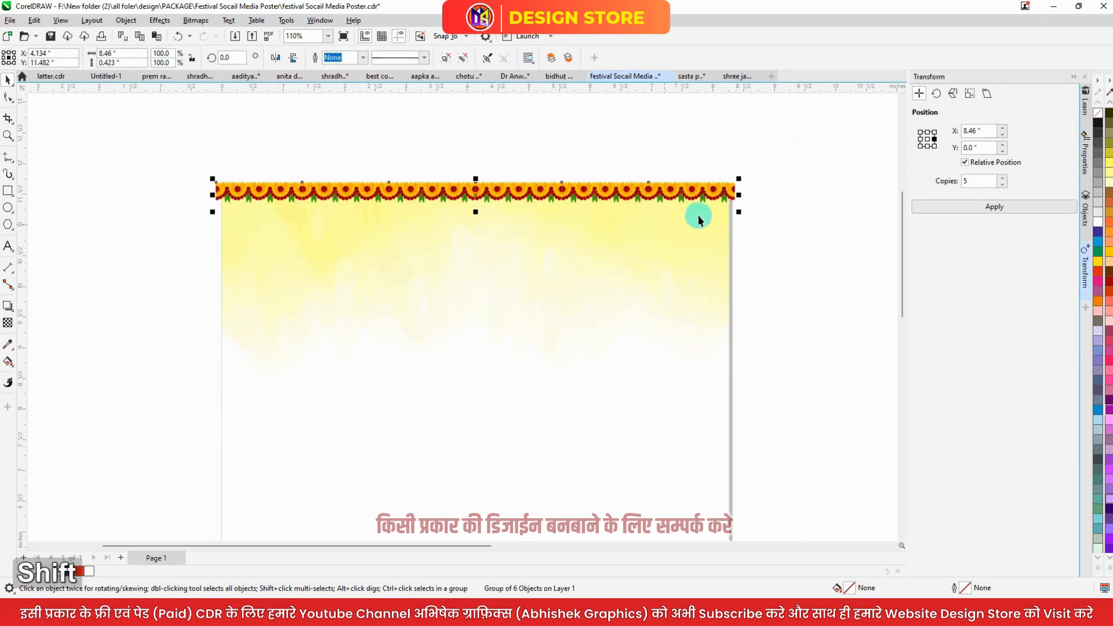
drag(742, 210, 732, 215)
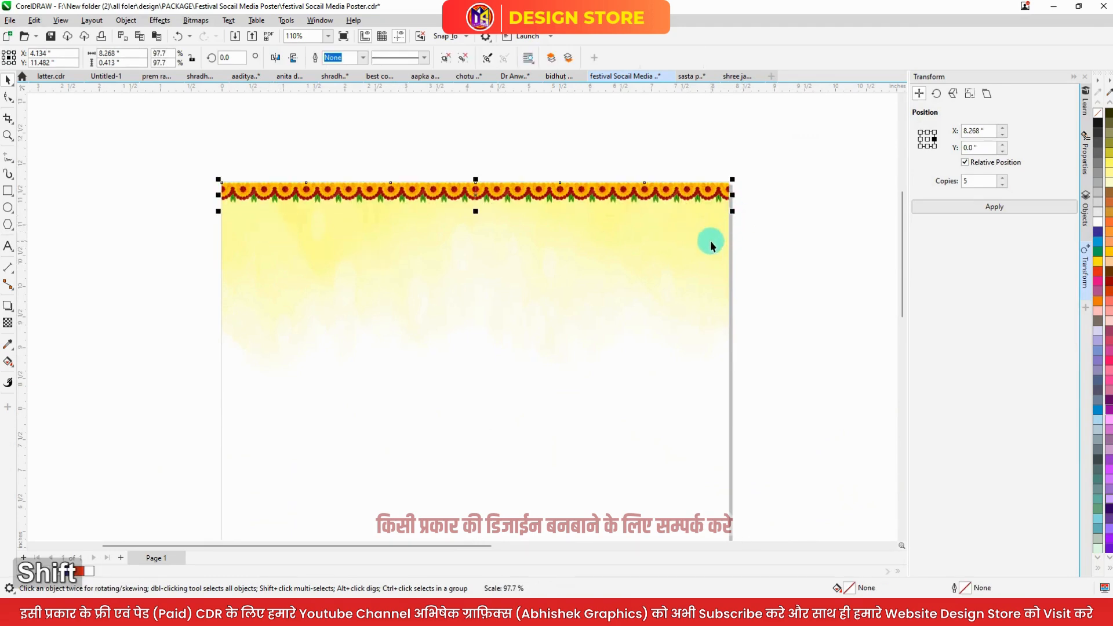
PowerClip the garland border inside the page background.
right_click(687, 197)
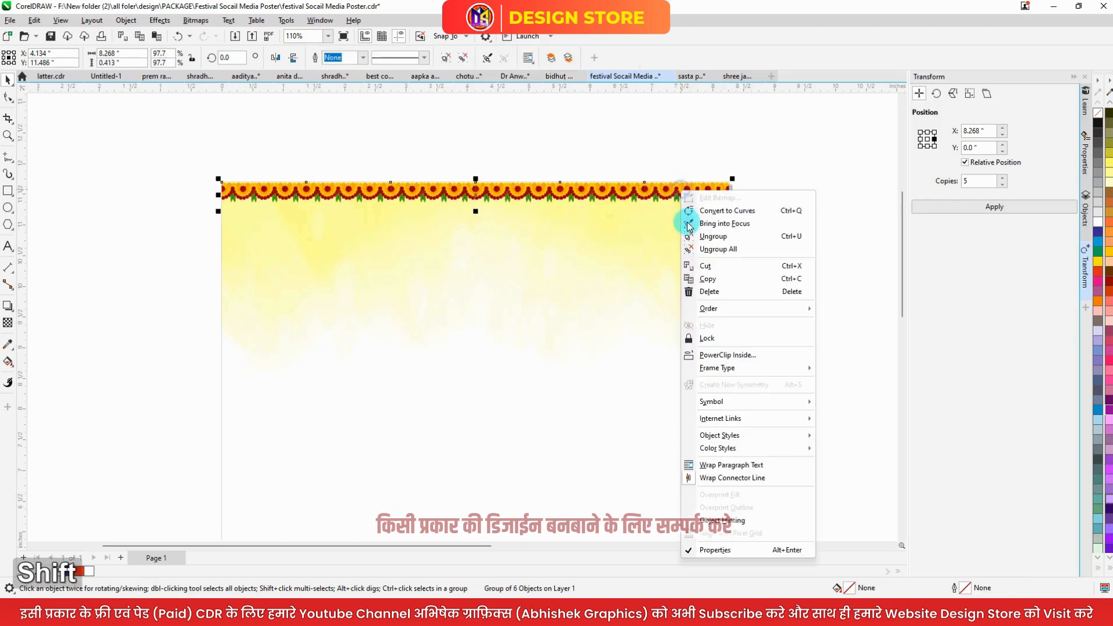
click(708, 327)
click(570, 322)
scroll(616, 299, down, 4)
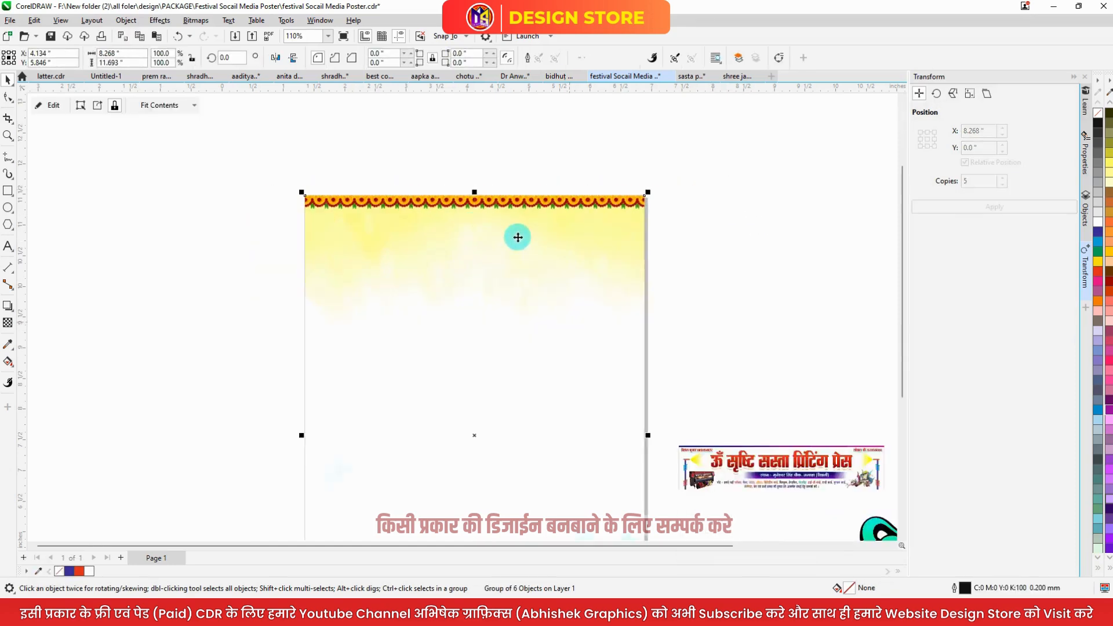
Place the hanging flower string under the left end of the garland border and enlarge it.
click(655, 266)
drag(860, 231, 436, 232)
drag(358, 225, 358, 225)
scroll(358, 226, up, 5)
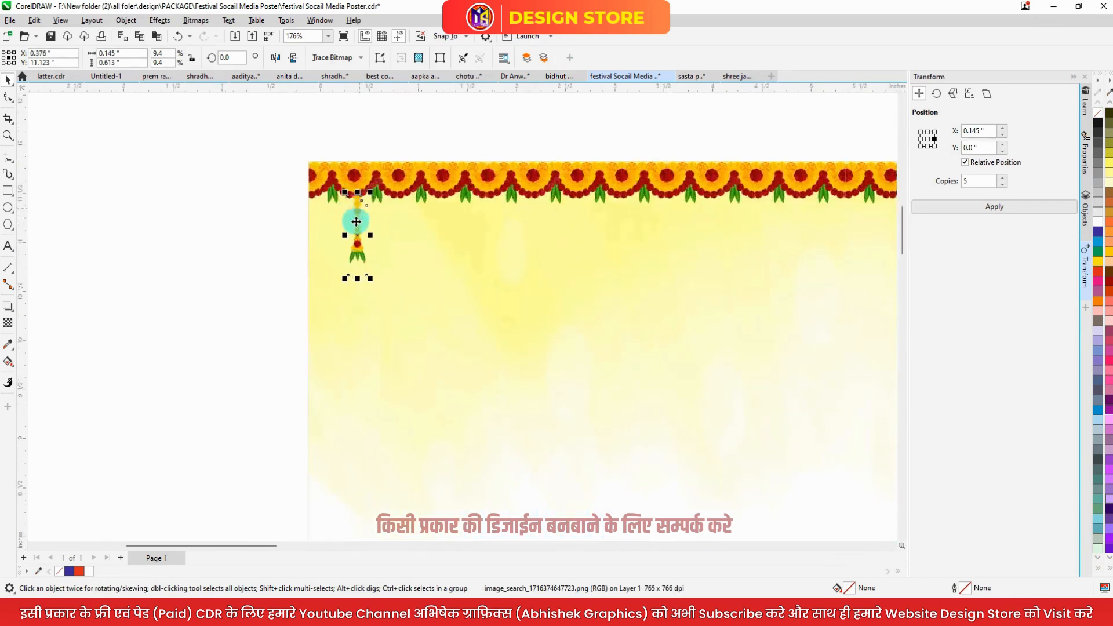
drag(373, 297, 410, 336)
Add a smaller copy of the hanging string, about 0.244 × 1.029 in, to its right and group the pair.
drag(373, 303, 393, 291)
drag(414, 444, 395, 399)
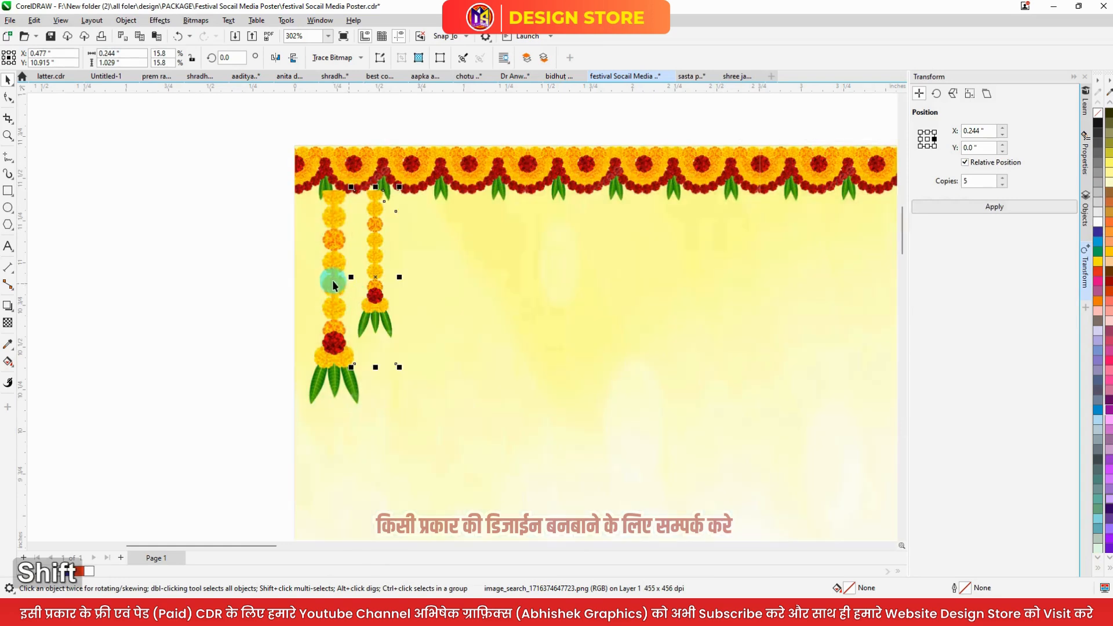
shift+click(334, 281)
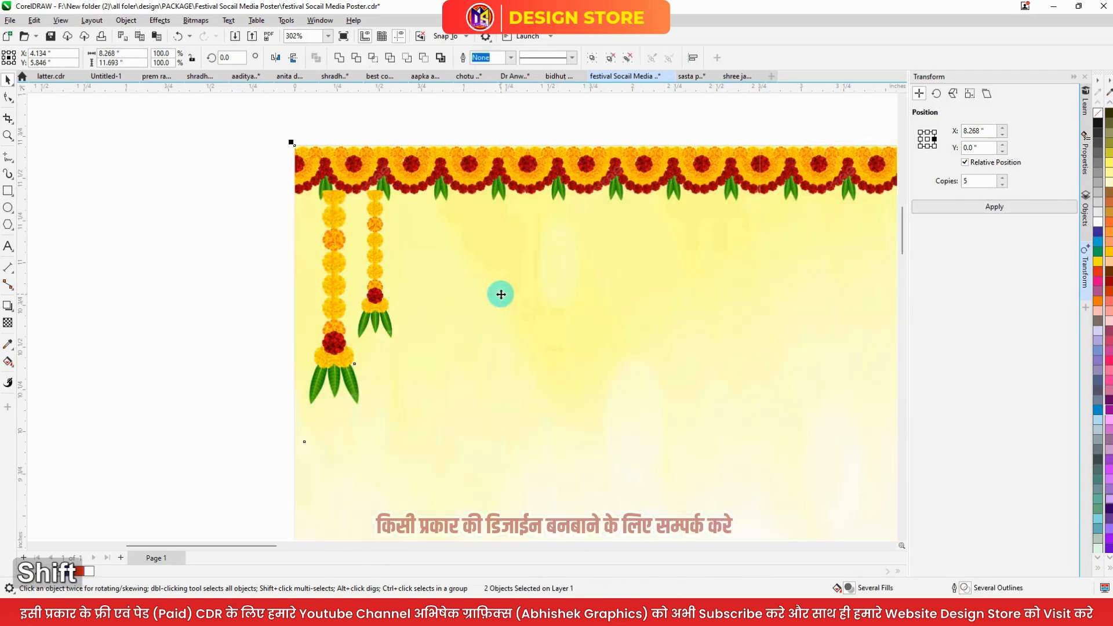
key(shift+Left)
key(ctrl+g)
Duplicate the hanging-string pair at the page's right edge and mirror the copy horizontally.
scroll(359, 282, down, 3)
shift+click(444, 297)
shift+click(447, 299)
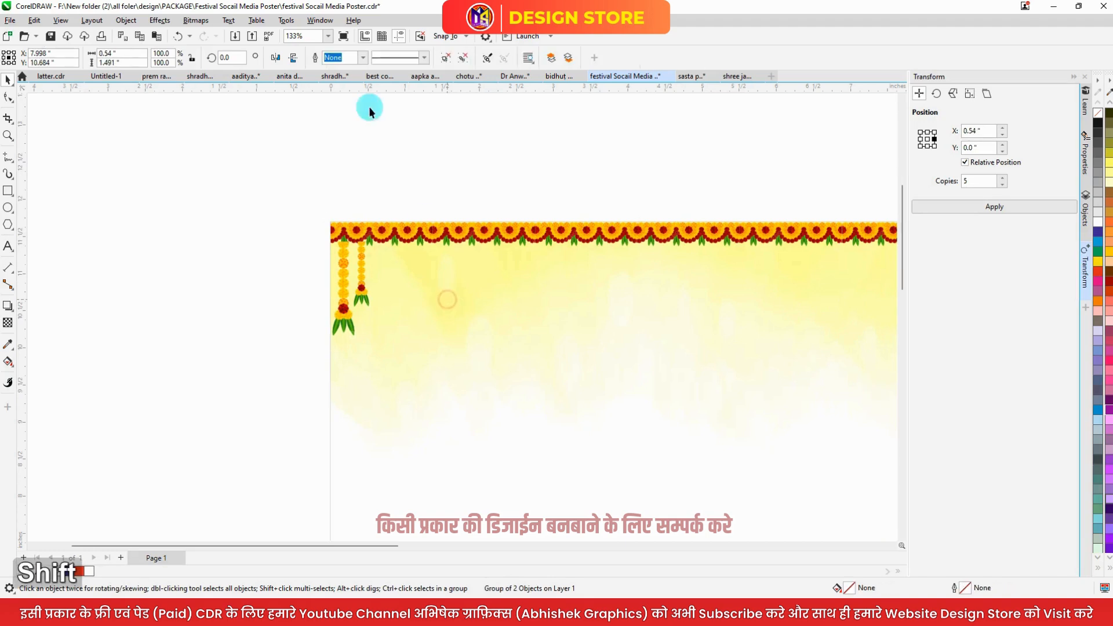
click(276, 58)
Move both hanging-string pairs from the page into the background's PowerClip contents.
scroll(269, 167, down, 3)
shift+click(611, 230)
shift+click(611, 230)
shift+click(319, 232)
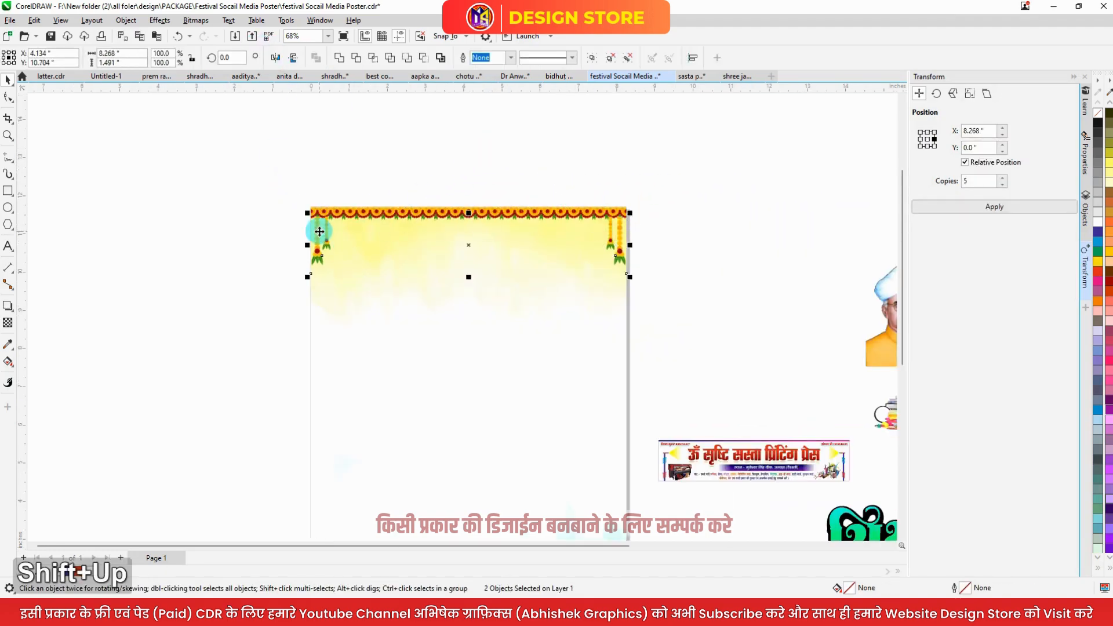
key(ctrl+x)
ctrl+click(389, 255)
key(ctrl+v)
Nudge the hanging strings down, send them behind the garland border and finish editing the PowerClip.
scroll(388, 249, up, 2)
key(shift+Down)
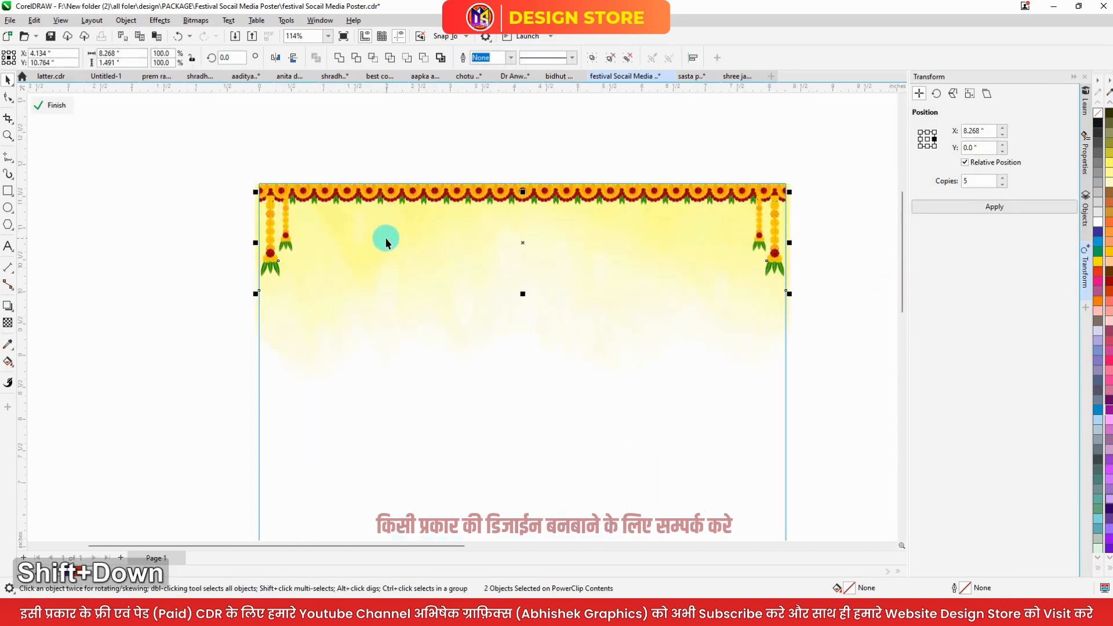
key(ctrl+Page_Down)
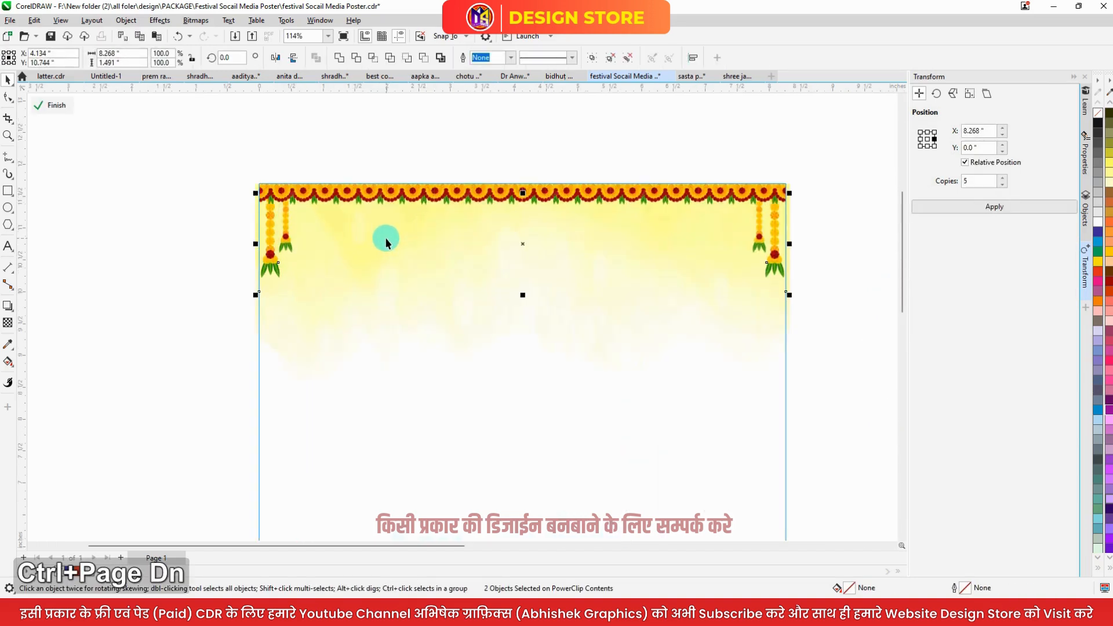
click(63, 105)
Move the printing-press banner onto the page, group it and align it to the background's bottom-left corner.
scroll(304, 121, down, 4)
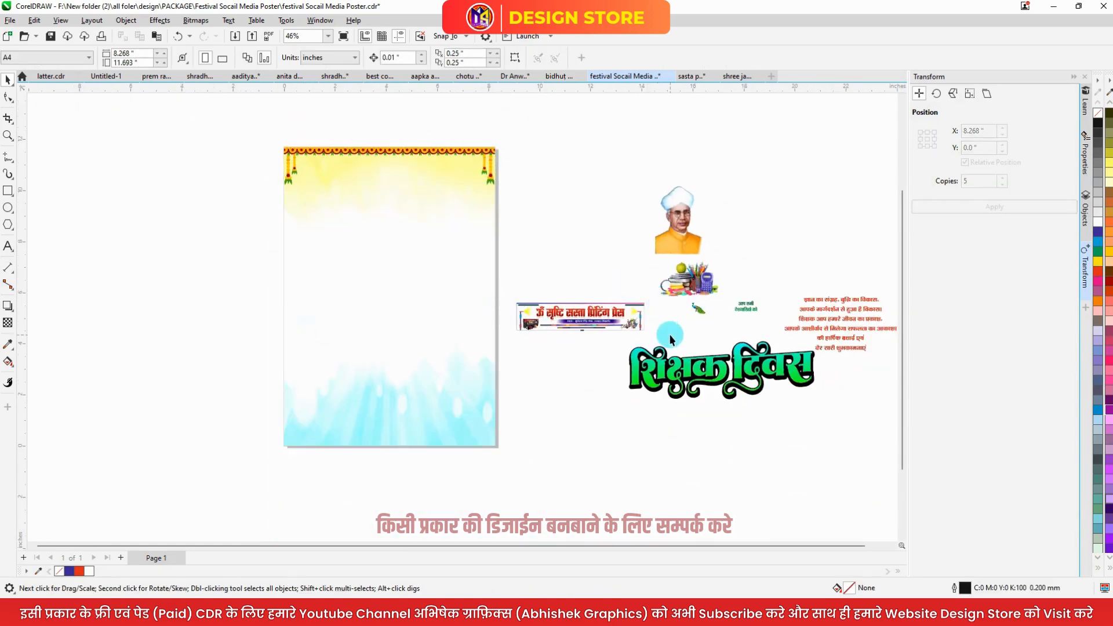
drag(561, 306, 476, 398)
key(ctrl+g)
shift+click(447, 357)
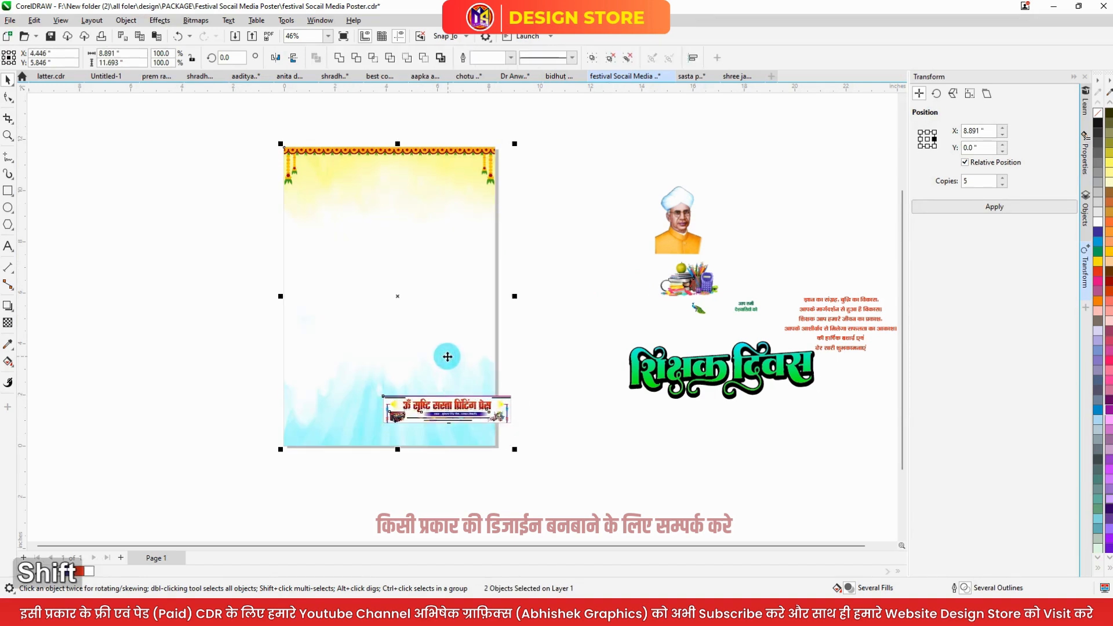
key(b)
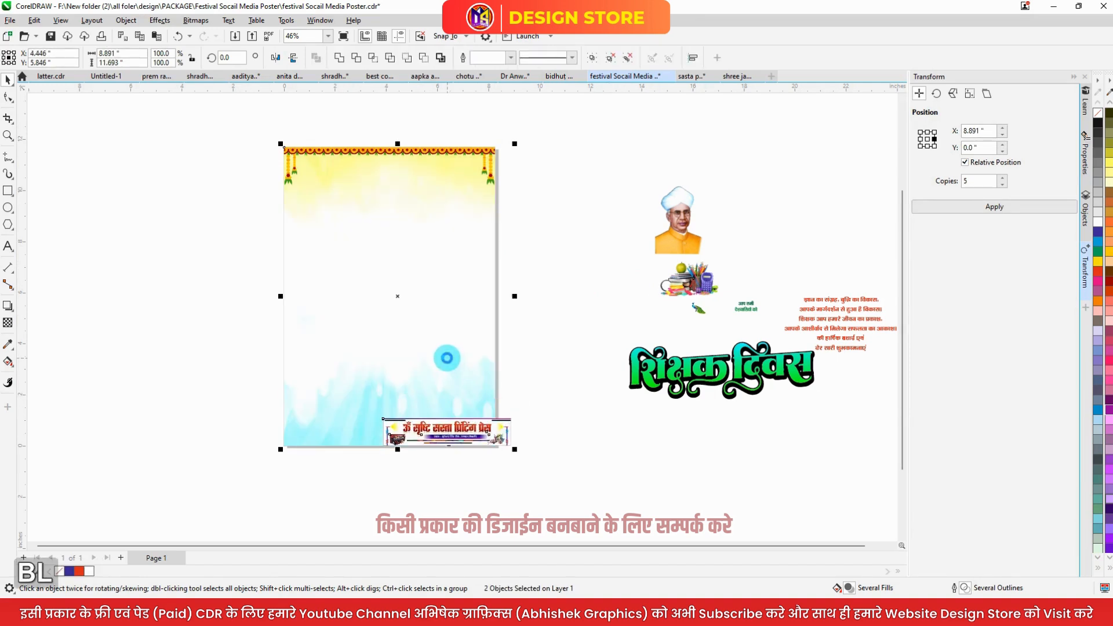
key(l)
Scale the banner to the 8.268 in page width and stretch it upward to 2.05 in tall.
shift+click(447, 358)
drag(422, 418, 497, 366)
scroll(436, 412, up, 3)
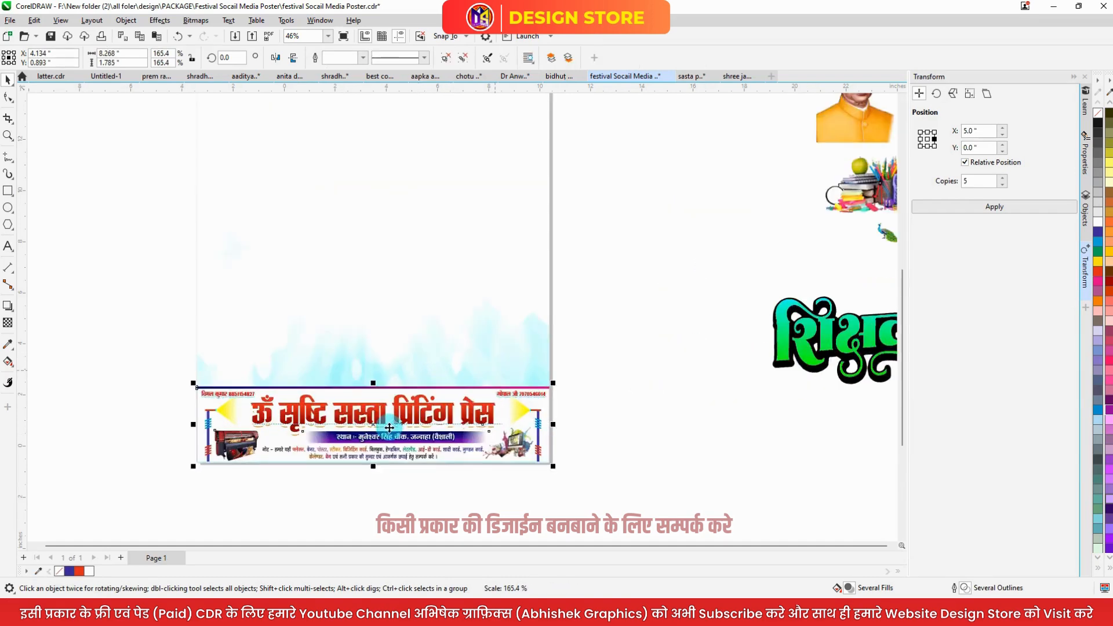
drag(360, 346, 360, 336)
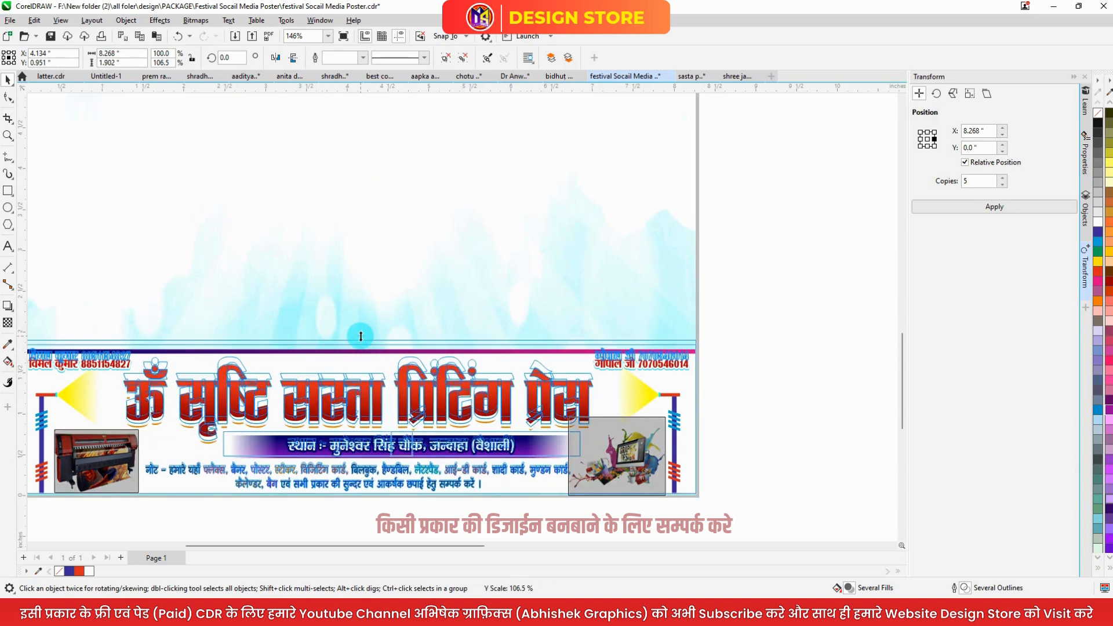
drag(565, 363, 565, 363)
scroll(565, 363, down, 2)
scroll(433, 314, up, 2)
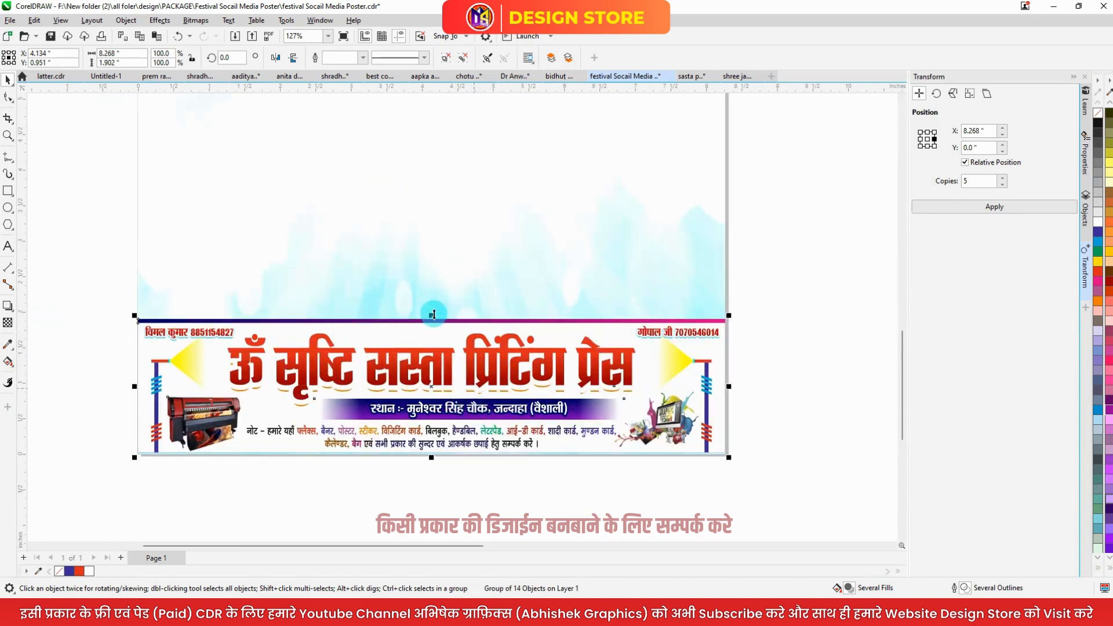
drag(431, 311, 430, 307)
scroll(512, 360, down, 2)
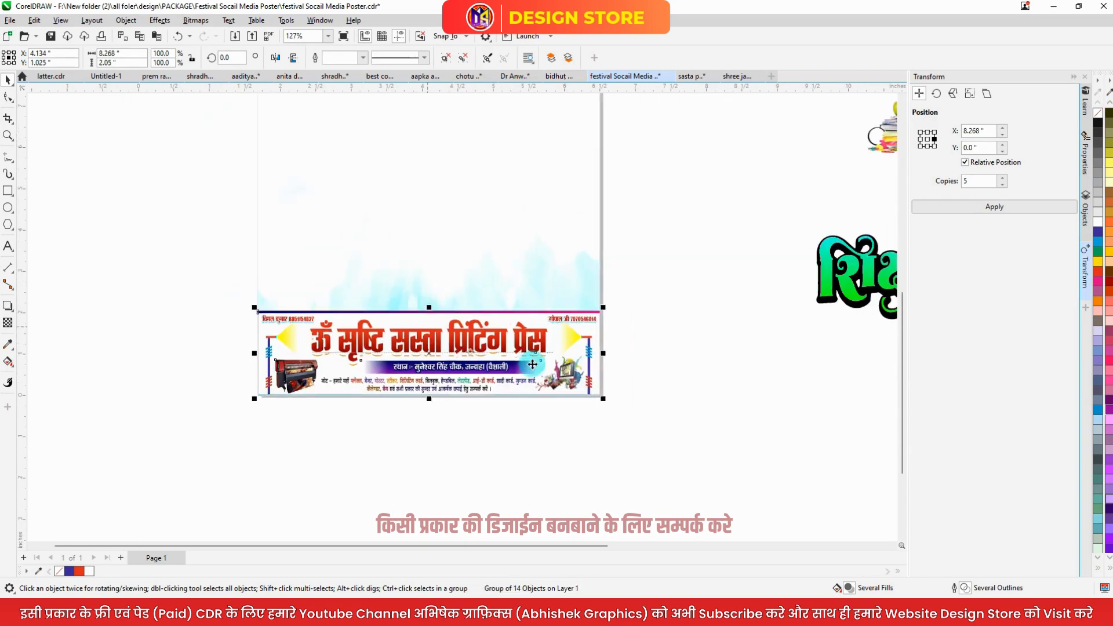
click(653, 388)
Move the books image beside the portrait and the small green "आप सभी देशवासियों को" text next to the page's right edge.
scroll(469, 327, up, 1)
scroll(524, 327, down, 2)
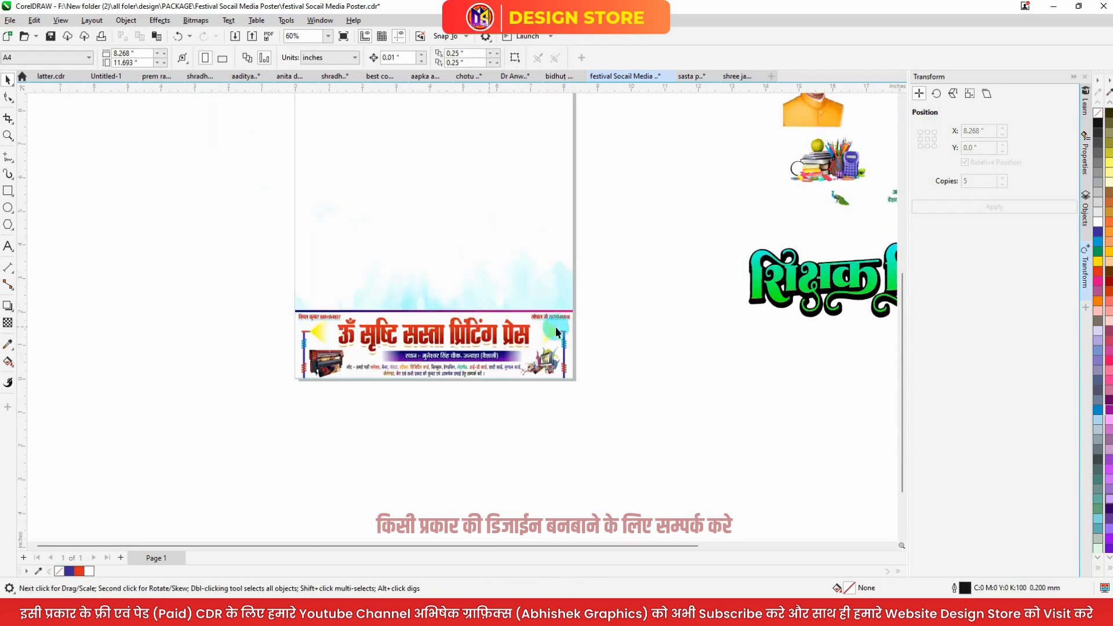
key(F4)
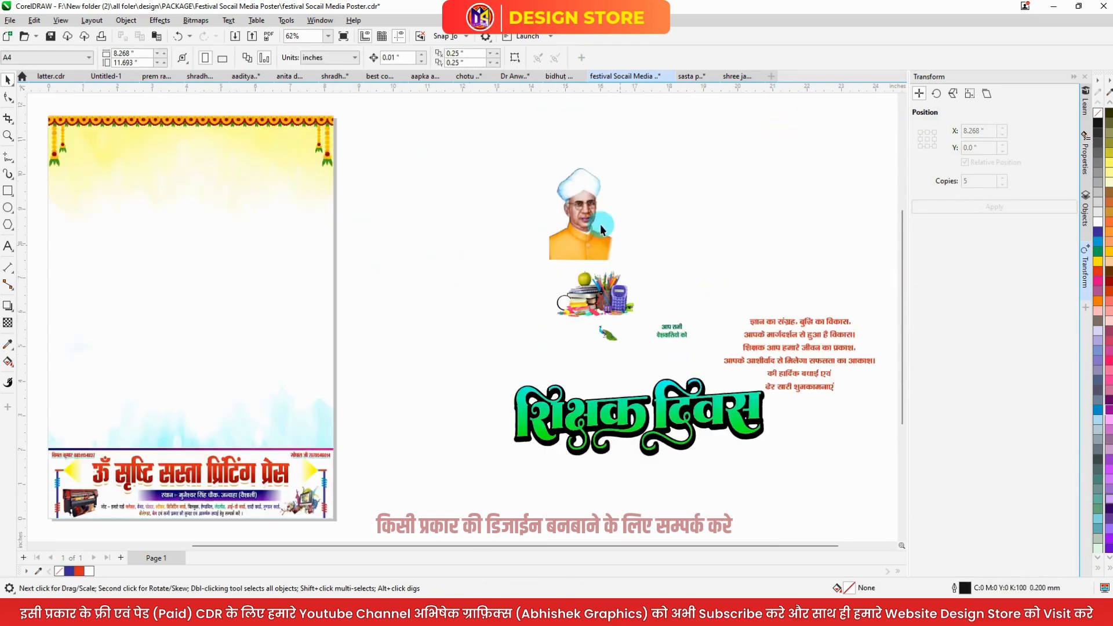
scroll(643, 238, down, 2)
click(611, 292)
drag(611, 290, 654, 239)
click(659, 295)
drag(668, 300, 469, 273)
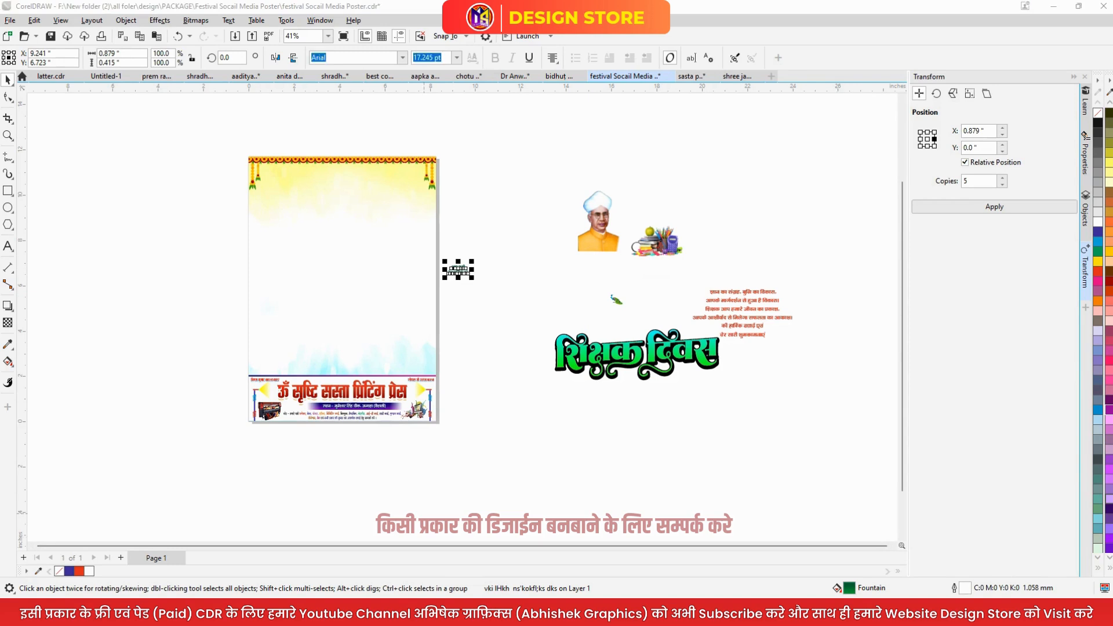
click(472, 279)
Cut the four verse lines out of the red text block and paste them as separate text near the page top.
scroll(286, 182, up, 1)
drag(825, 305, 603, 124)
key(F8)
key(ctrl+x)
scroll(271, 176, up, 4)
click(319, 165)
key(ctrl+v)
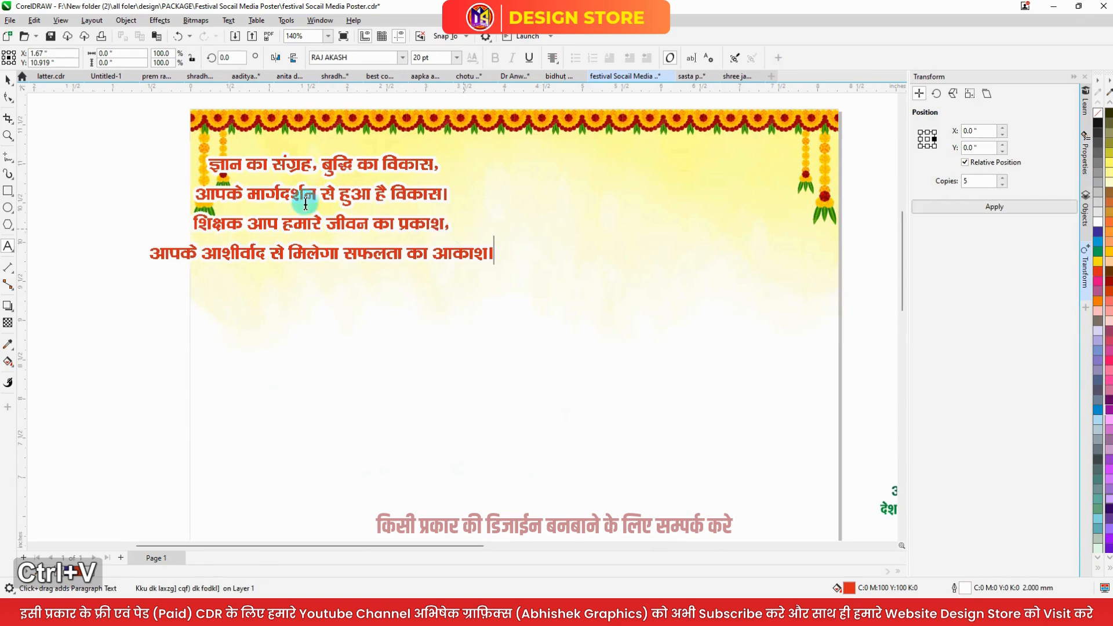
Try to join the four verse lines into two, centre them on the page and shrink them to fit.
key(BackSpace)
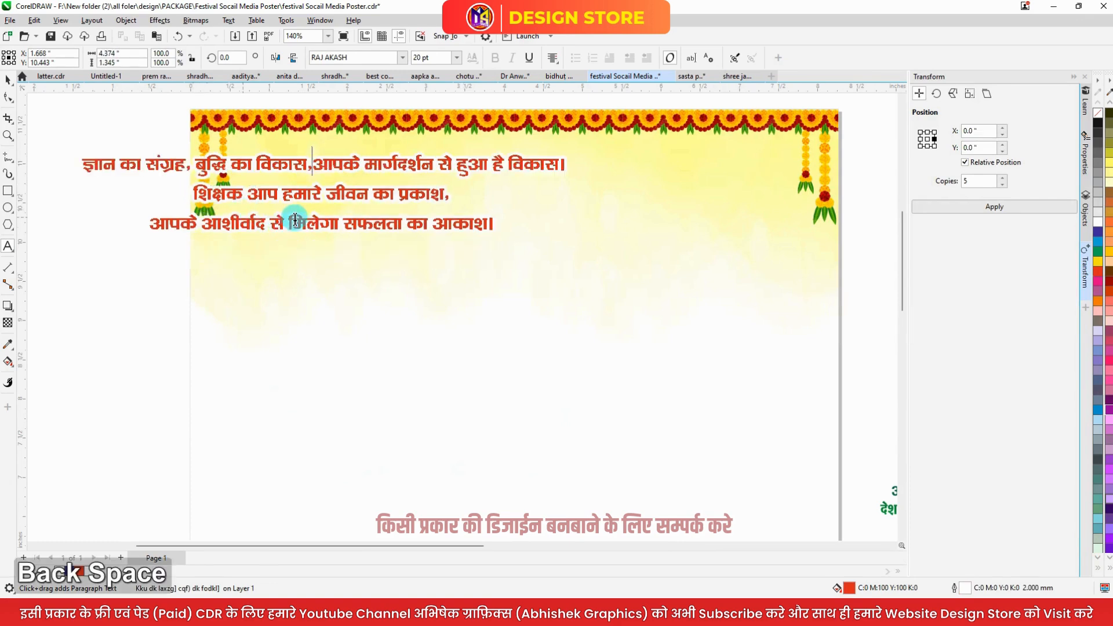
click(151, 225)
key(BackSpace)
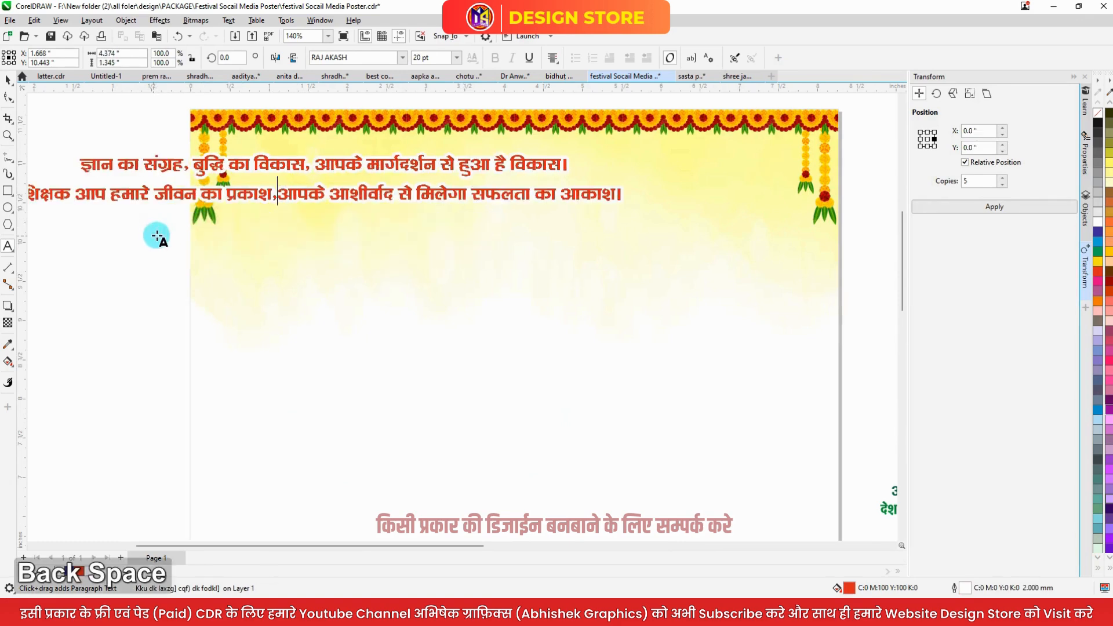
click(7, 81)
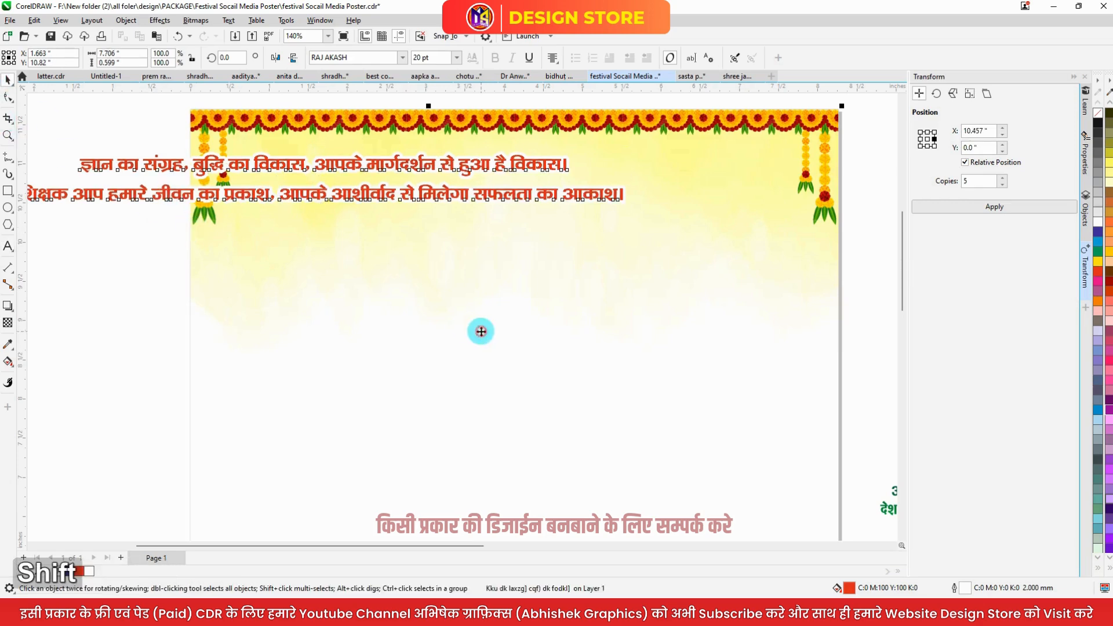
key(ctrl+e)
key(c)
drag(814, 183, 783, 184)
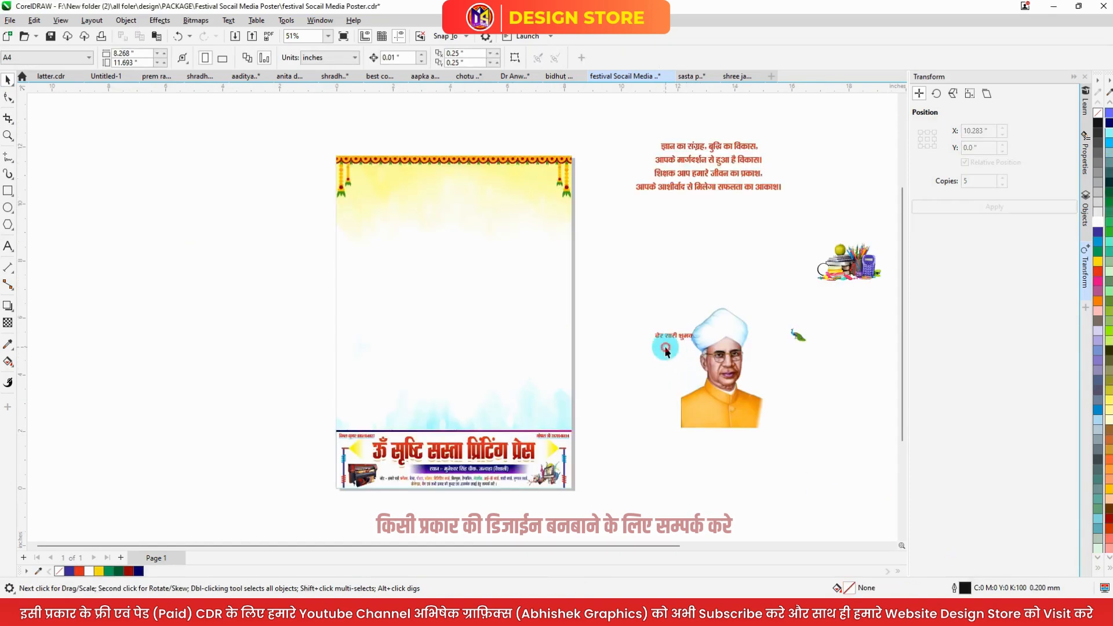
Break the navy tribute text apart into lines and place "भारत के पुर्व राष्ट्रपति..." just below the garland border.
scroll(607, 328, down, 1)
drag(852, 182, 289, 203)
key(ctrl+k)
scroll(674, 236, up, 2)
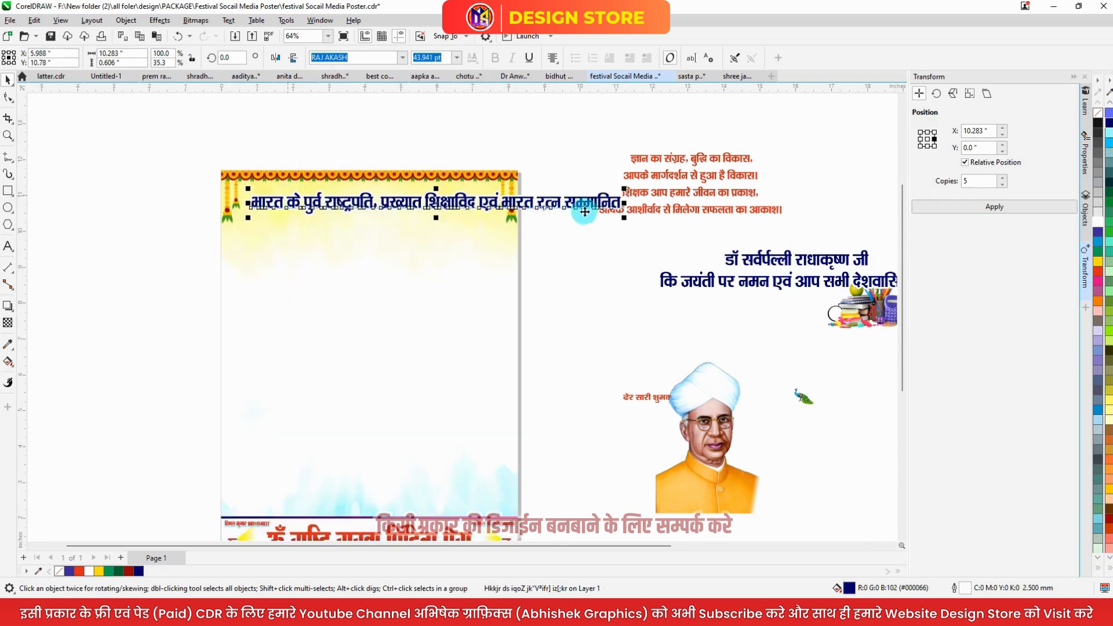
Shrink the "भारत के पुर्व राष्ट्रपति..." line to about 6.6 inches wide and centre it horizontally on the page.
drag(624, 217, 490, 207)
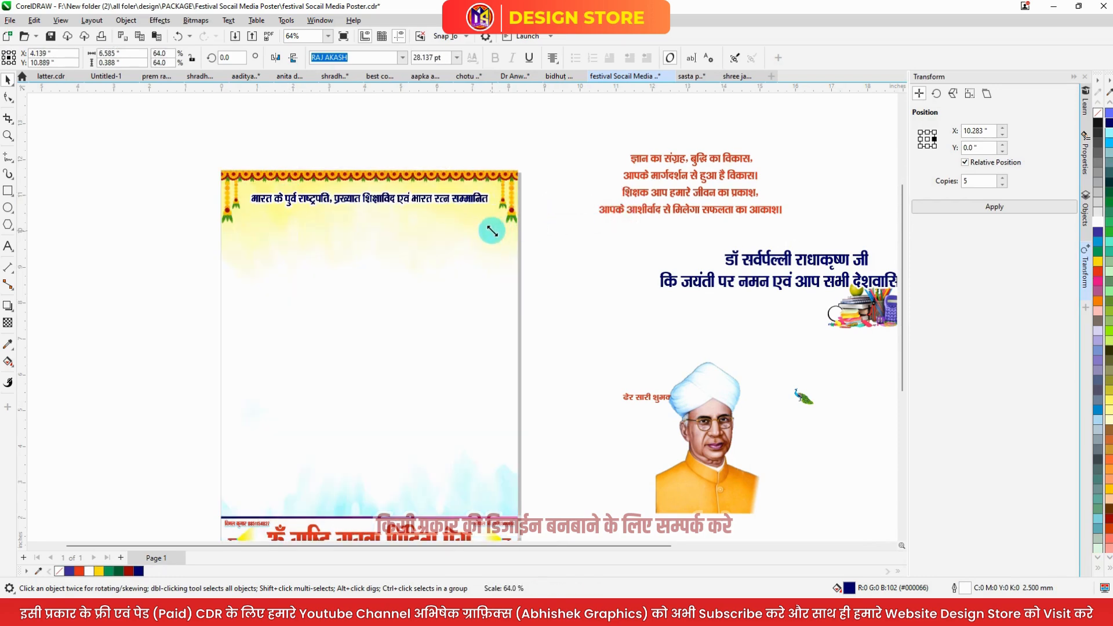
shift+click(480, 245)
key(c)
shift+click(404, 237)
scroll(371, 209, up, 2)
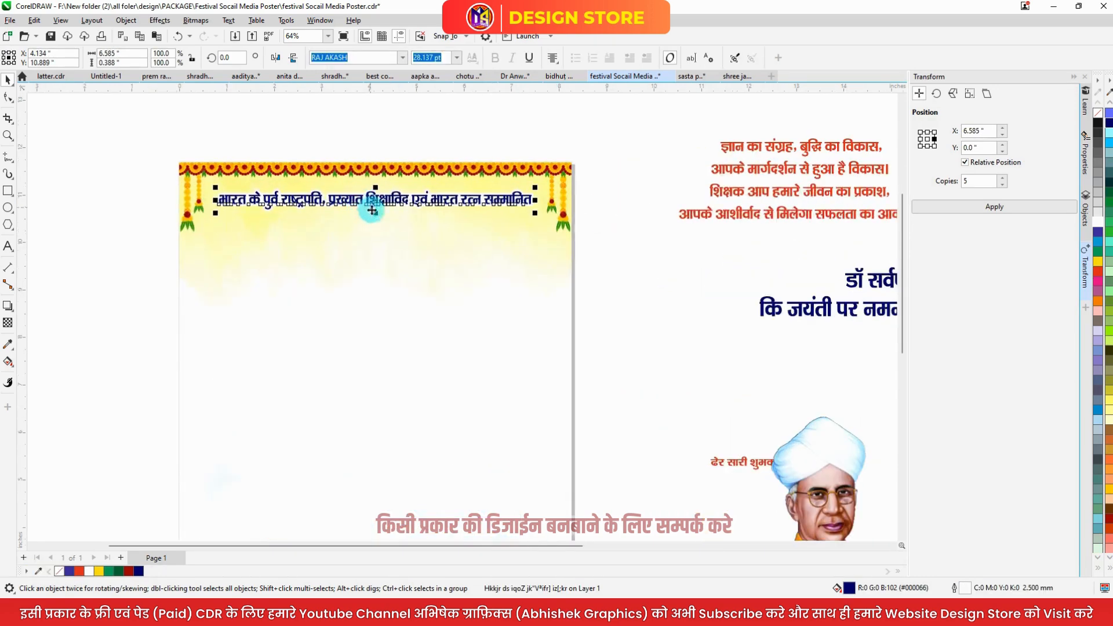
Wrap the line before "भारत रत्न सम्मानित" and break the text apart into two separate line objects.
key(F8)
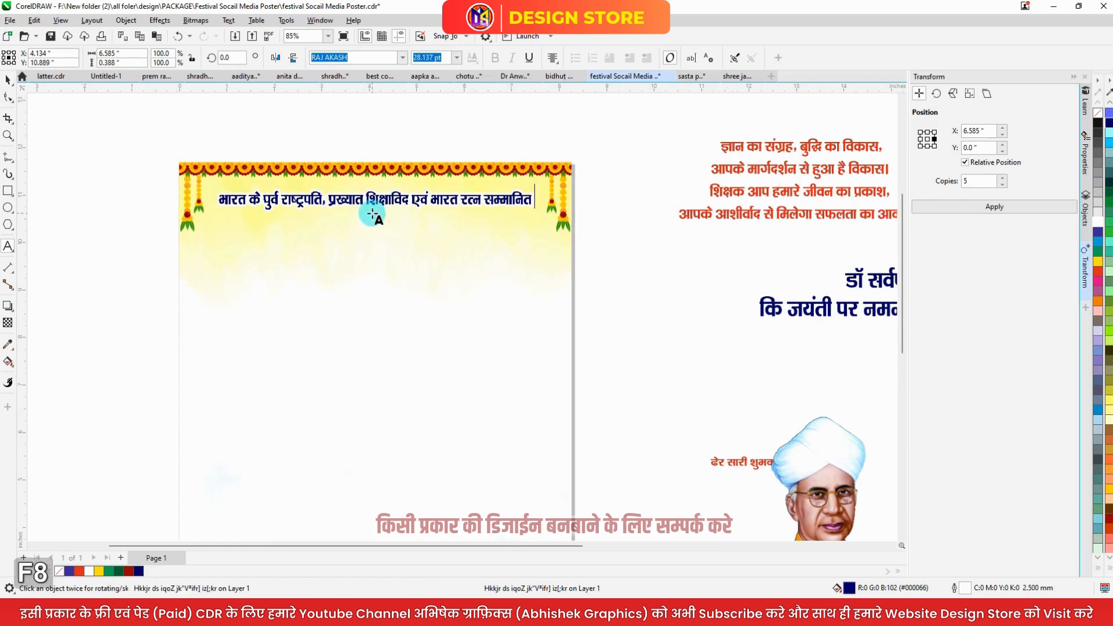
click(430, 204)
key(Return)
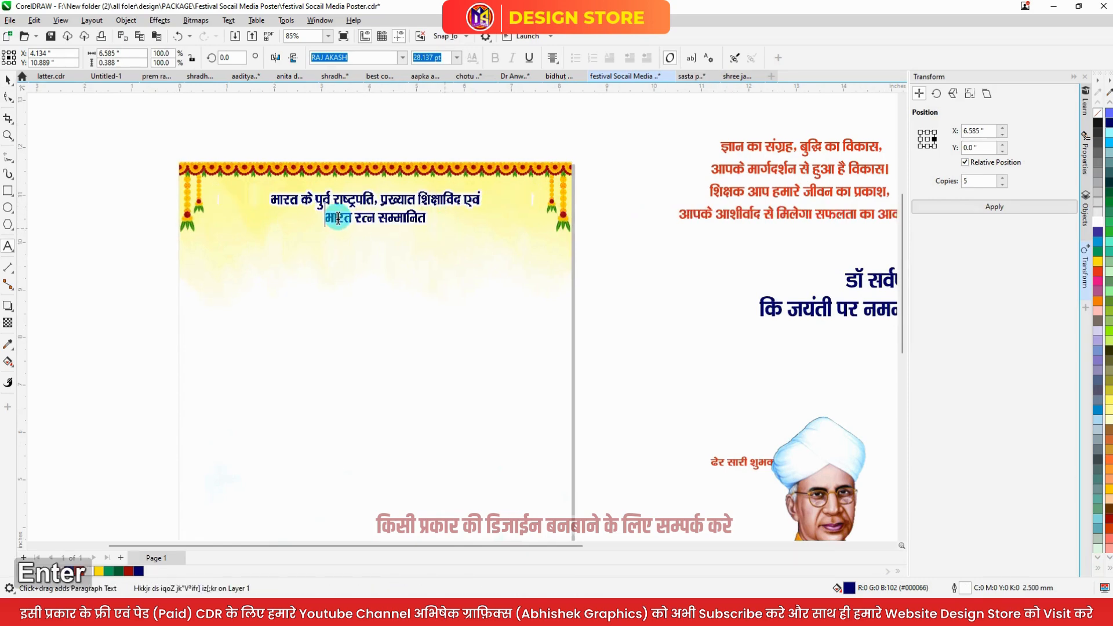
click(17, 77)
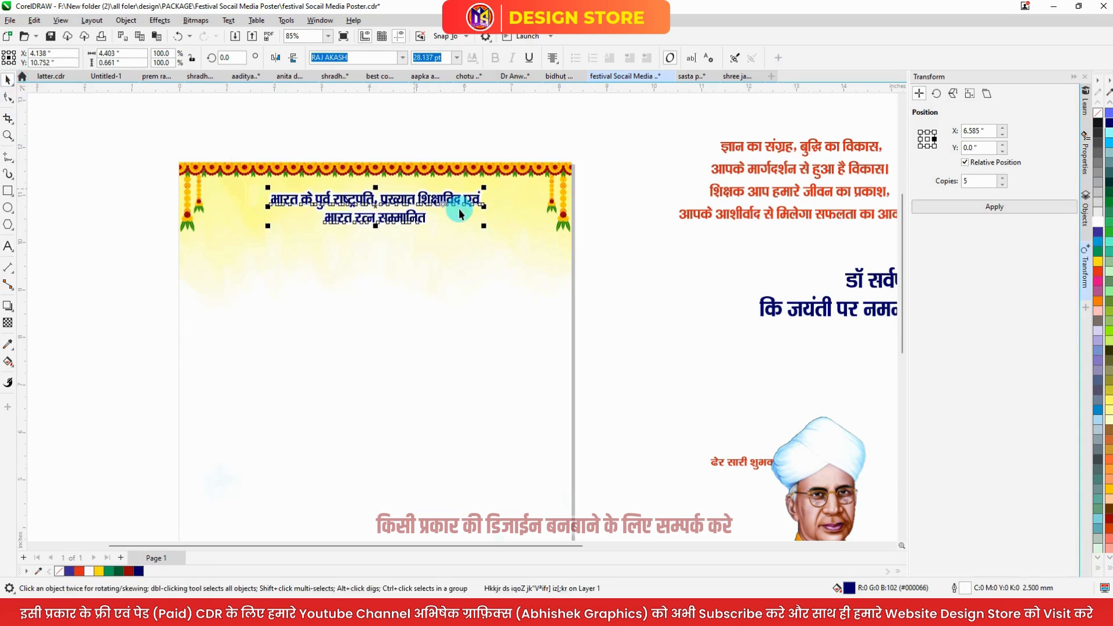
scroll(467, 206, up, 3)
click(378, 232)
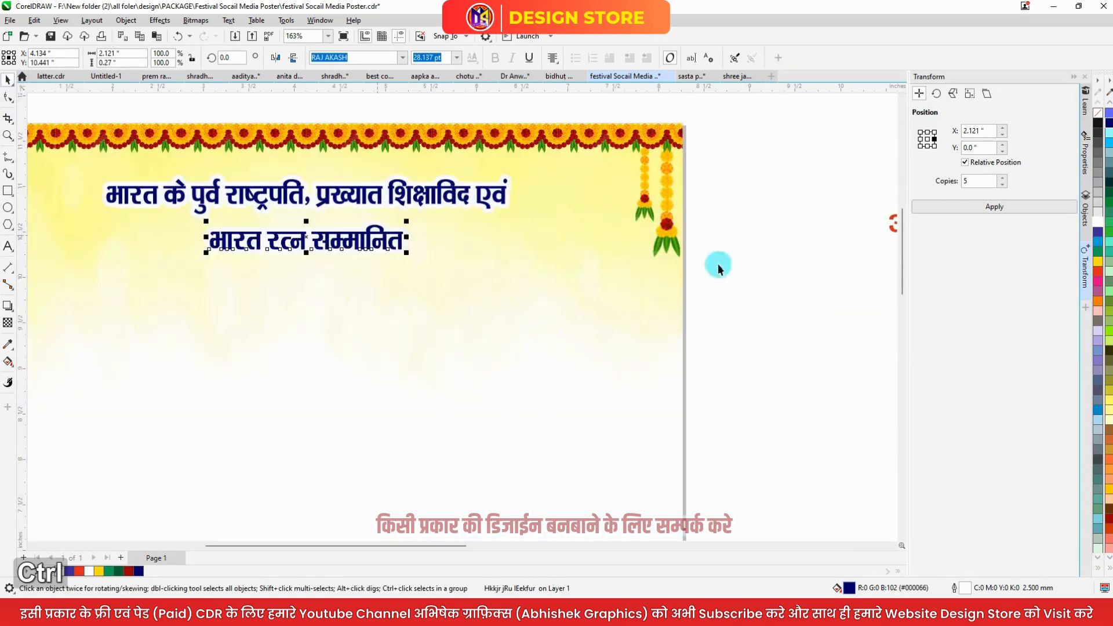
click(612, 268)
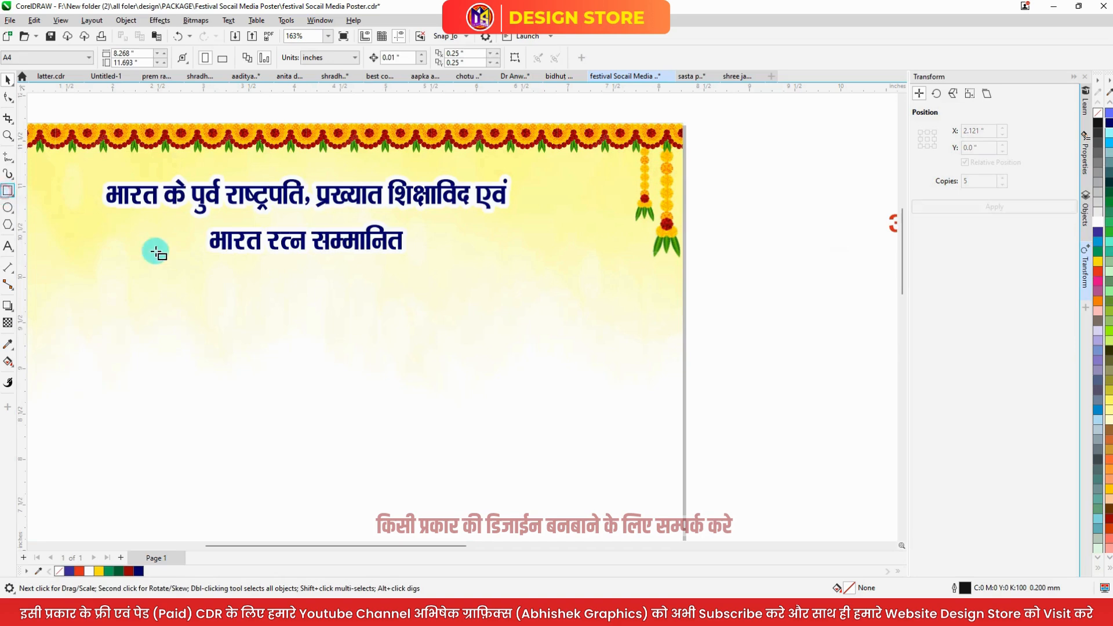
Draw a rectangle about 2.8 by 0.39 inches over "भारत रत्न सम्मानित", fill it red and centre it under the line above.
drag(163, 219, 425, 261)
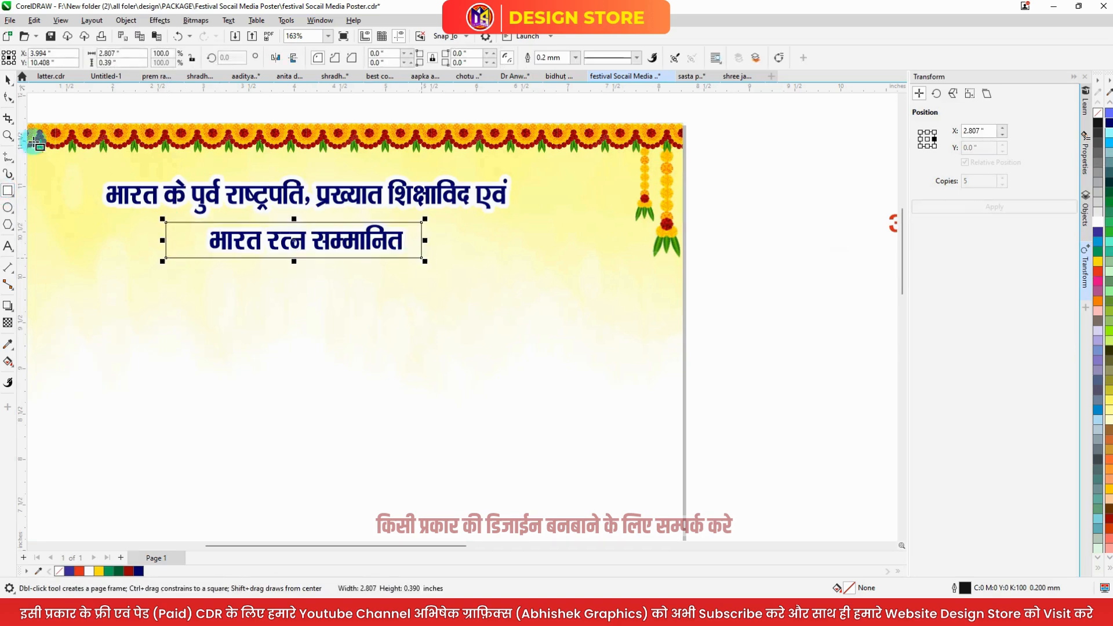
key(space)
scroll(1109, 258, down, 1)
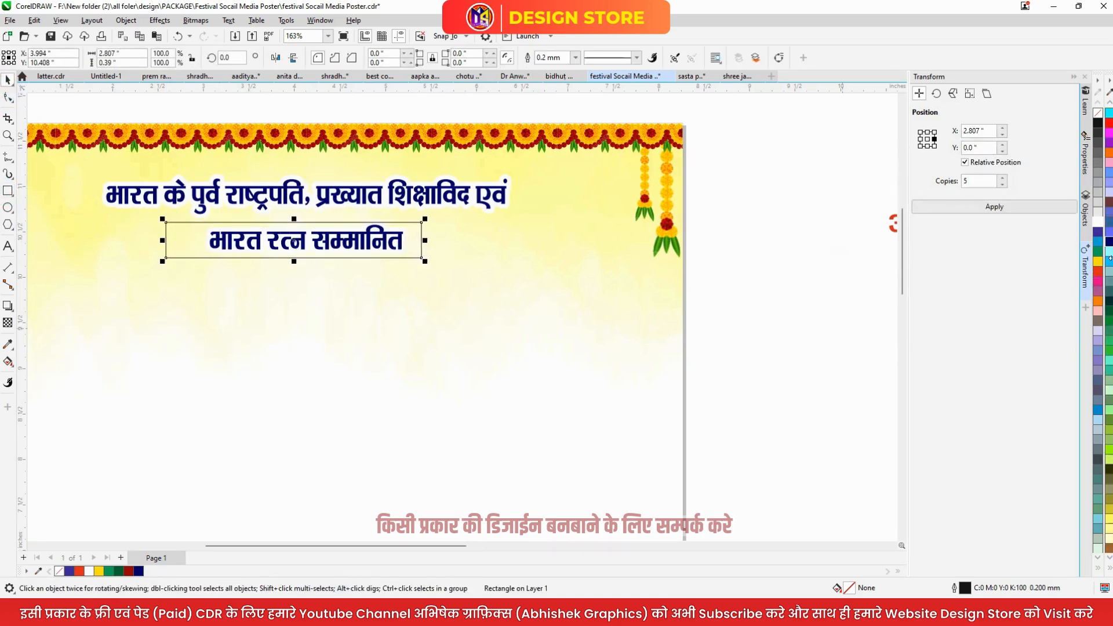
scroll(1106, 204, down, 2)
click(1109, 216)
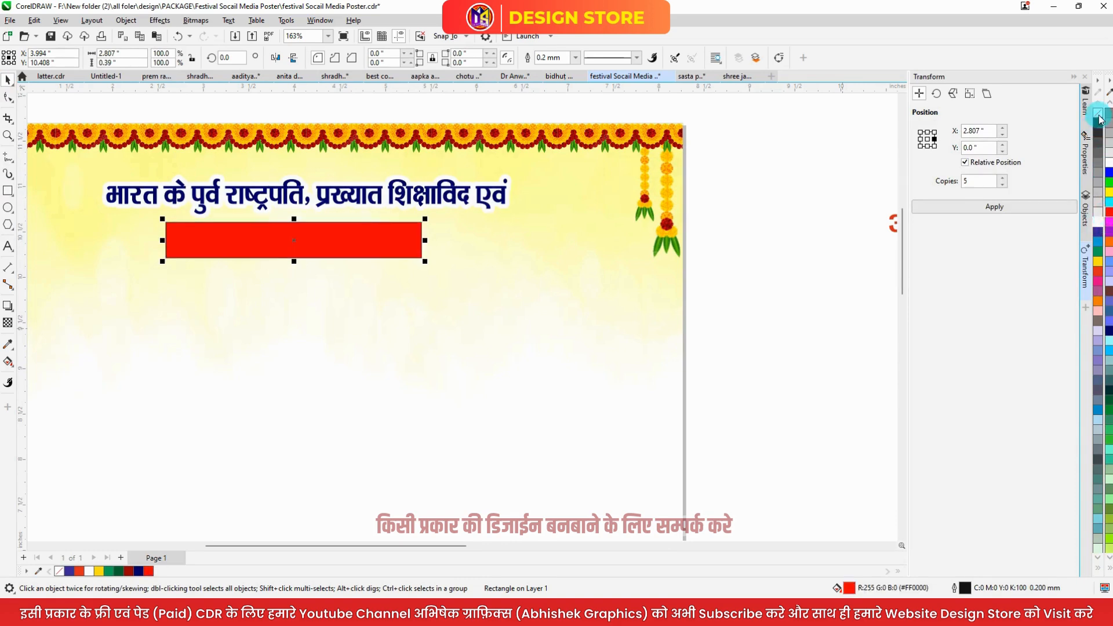
shift+click(349, 198)
key(c)
shift+click(349, 198)
Bring the "भारत रत्न सम्मानित" text in front of the red rectangle and colour it white.
drag(779, 212, 185, 319)
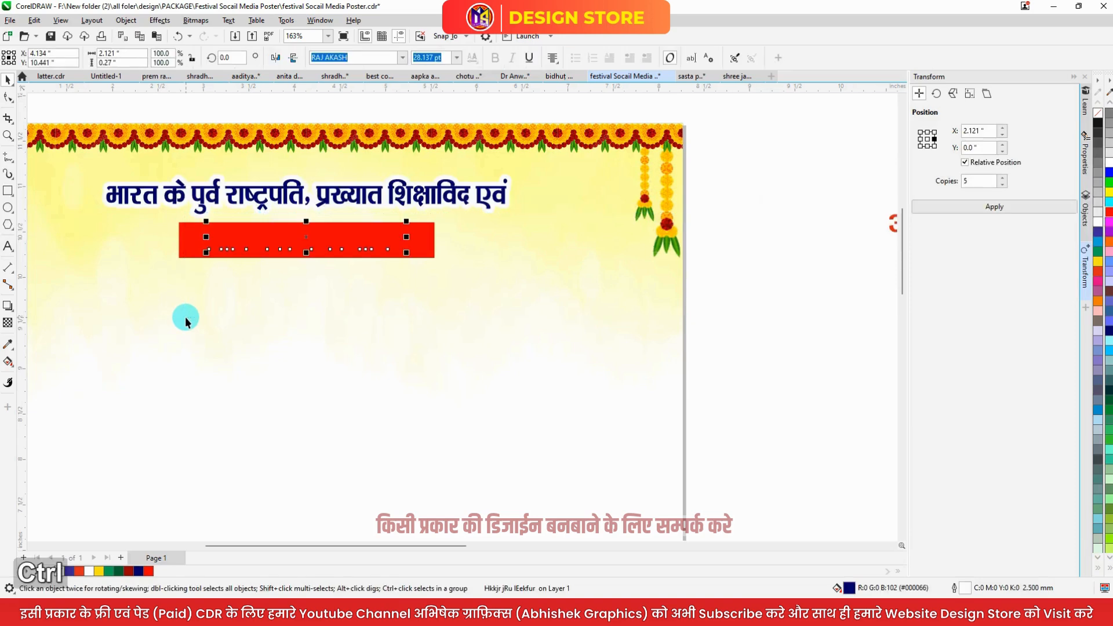
key(ctrl+Home)
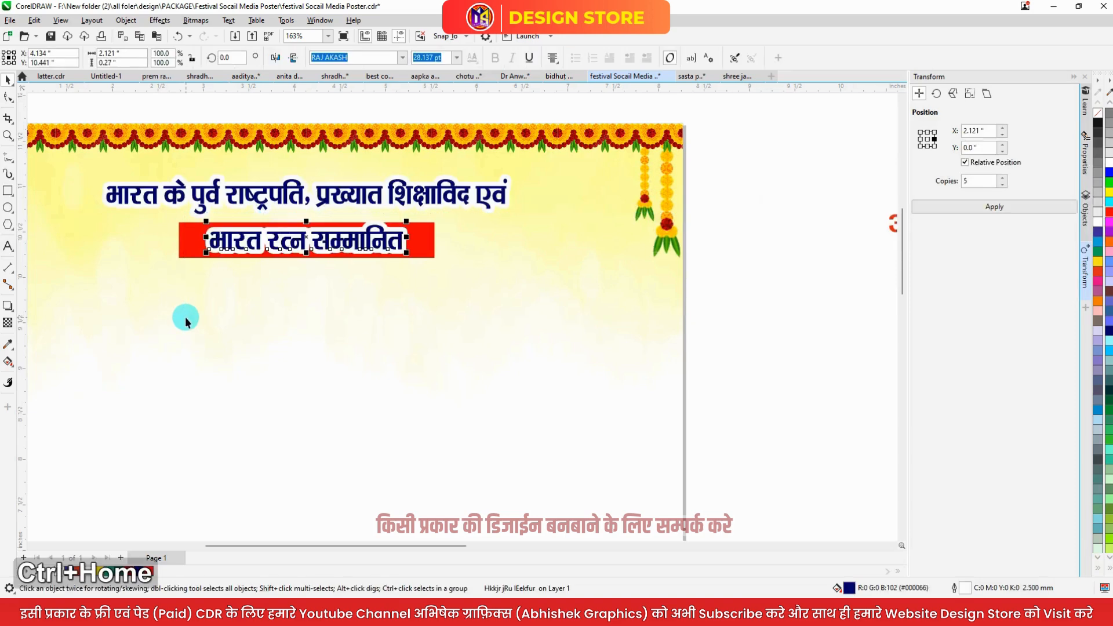
click(1108, 212)
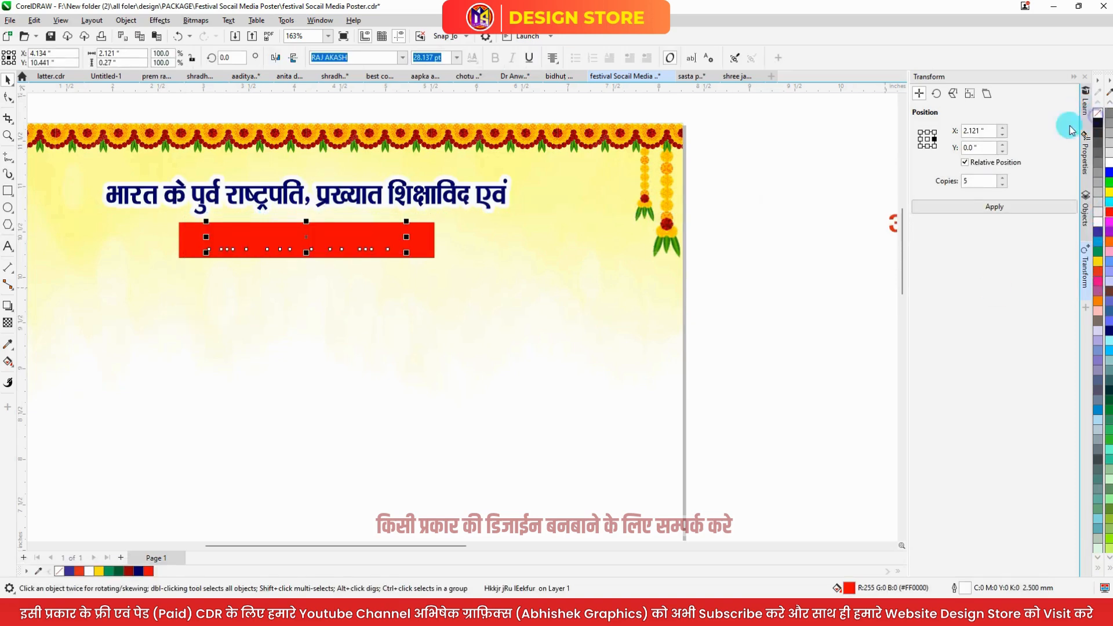
click(1099, 225)
Centre the white text on the red rectangle, enlarge it to fill the rectangle, and scale both to about 3.2 inches wide.
shift+click(432, 233)
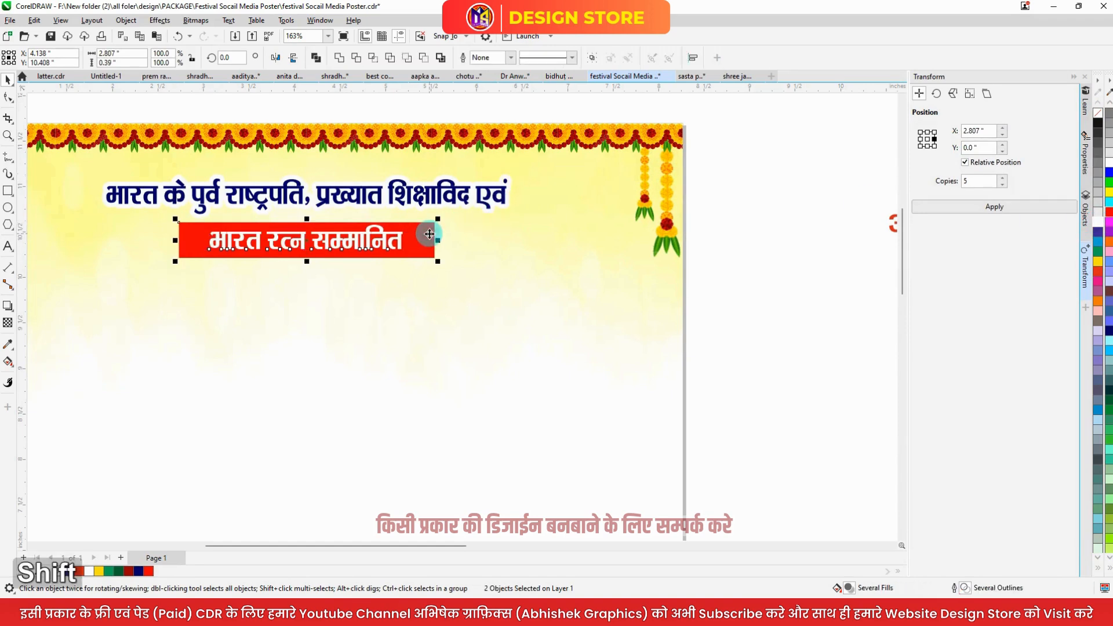
key(c)
key(e)
shift+click(403, 261)
drag(408, 257, 422, 262)
shift+click(429, 257)
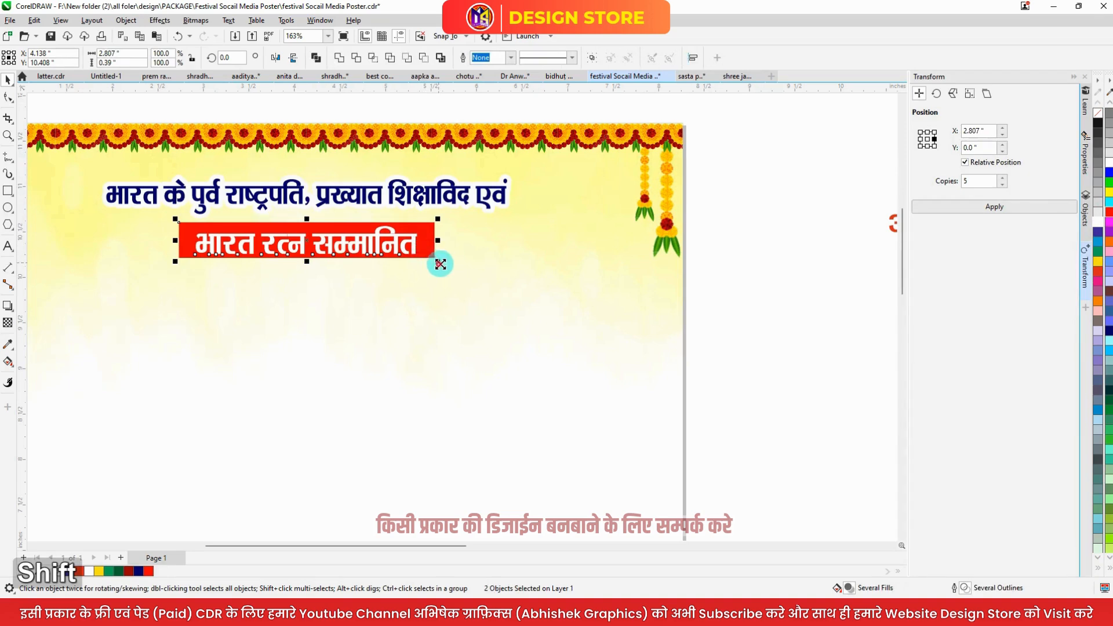
click(439, 264)
Place the "डॉ सर्वर्पल्ली राधाकृष्ण जी" line below the red label, enlarged to about 7.85 inches wide and centred on the page.
scroll(574, 273, down, 3)
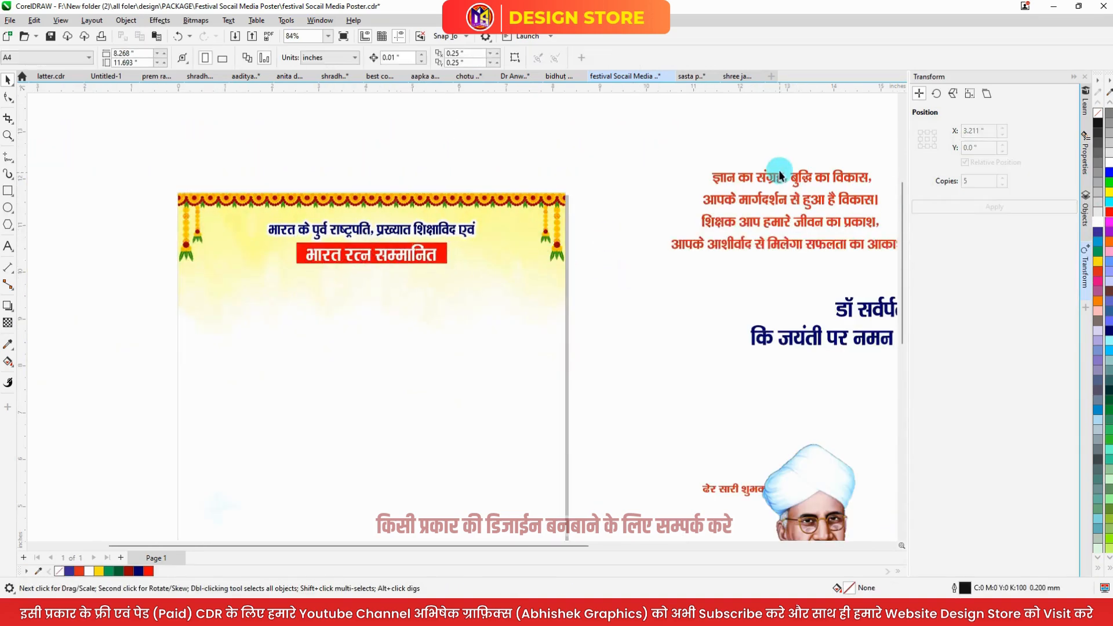
scroll(682, 225, down, 2)
click(870, 287)
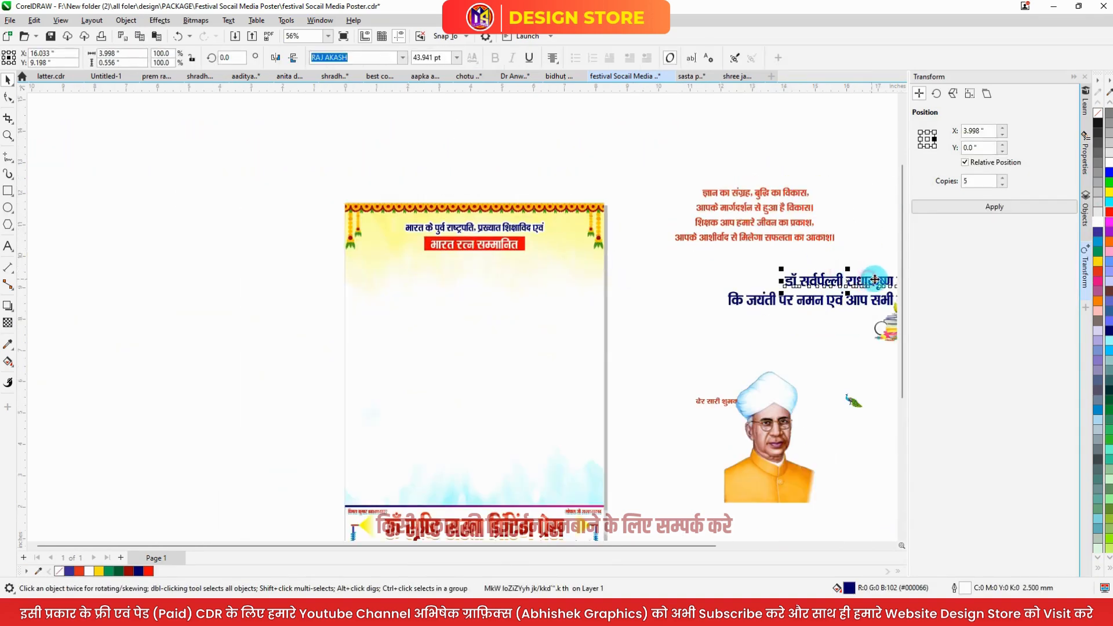
drag(565, 272, 628, 323)
scroll(535, 261, up, 3)
shift+click(580, 352)
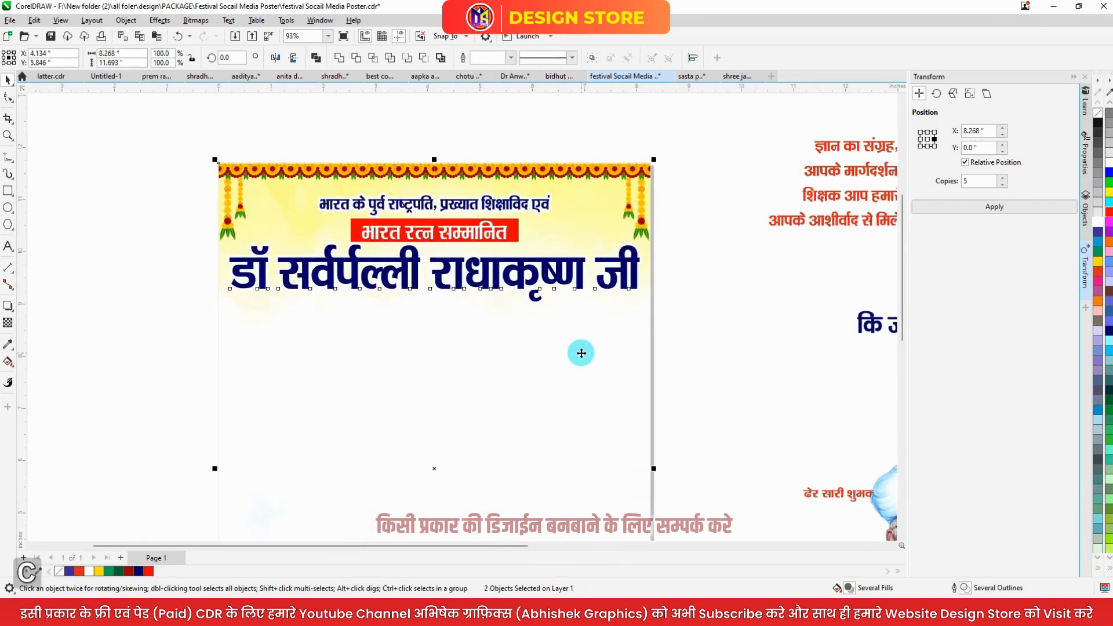
Preview the Abbasi fonts on the "डॉ सर्वर्पल्ली राधाकृष्ण जी" title and set it to Abbasi Neelam.
click(354, 58)
text(Abb)
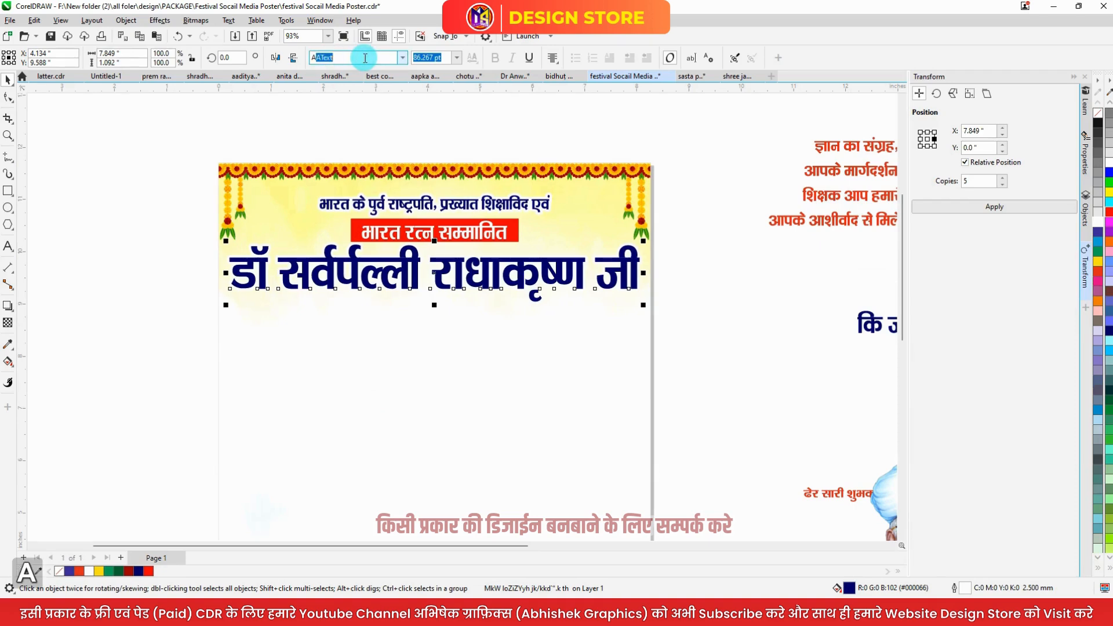
key(Down)
key(Down)
key(Down)
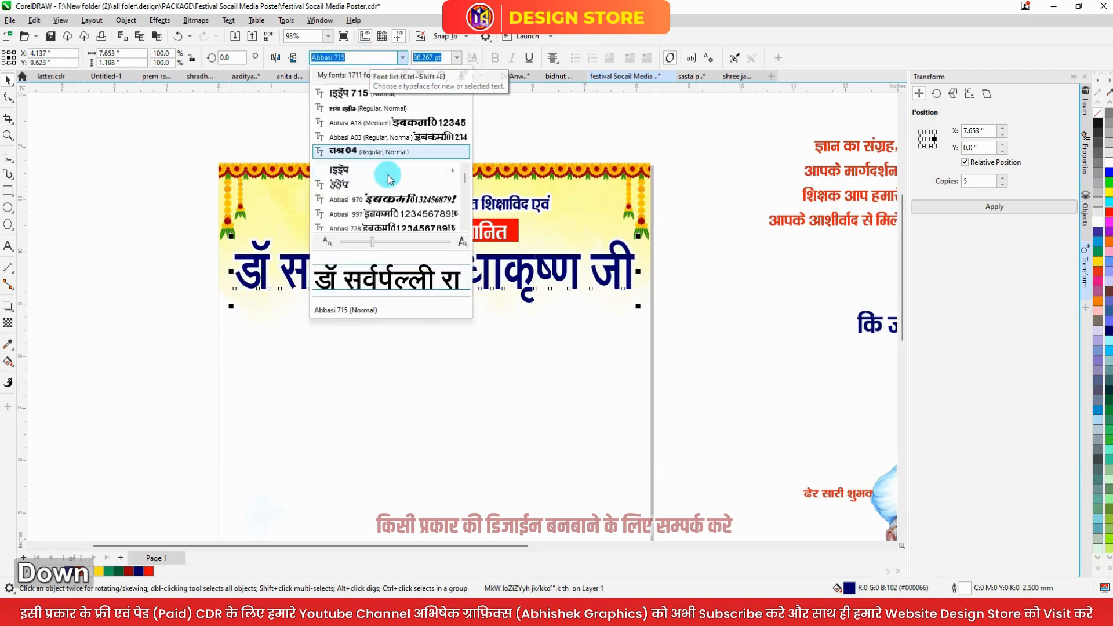
key(Down)
key(Down)
key(Down)
key(Down)
key(Down)
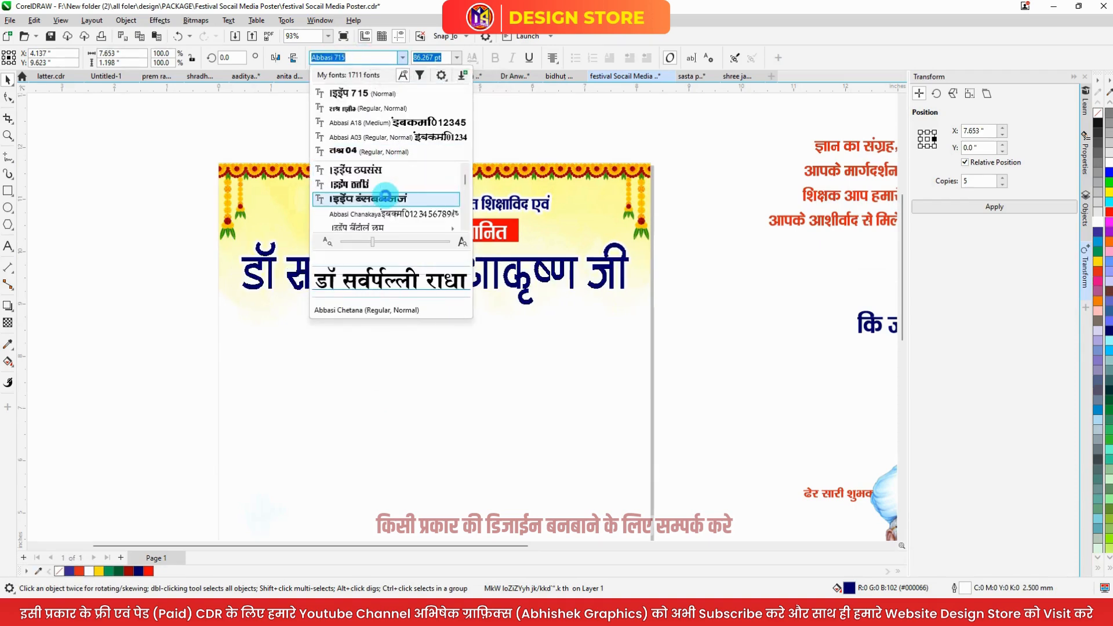
key(Down)
key(Down)
key(Down)
key(Down)
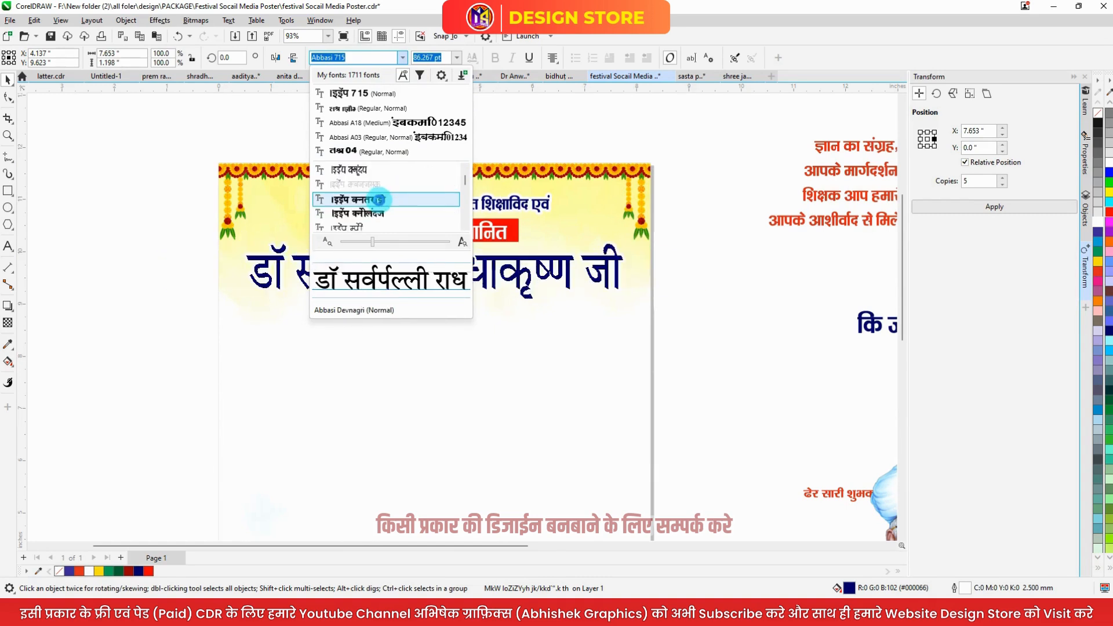
key(Down)
key(Down)
key(Down)
key(Down)
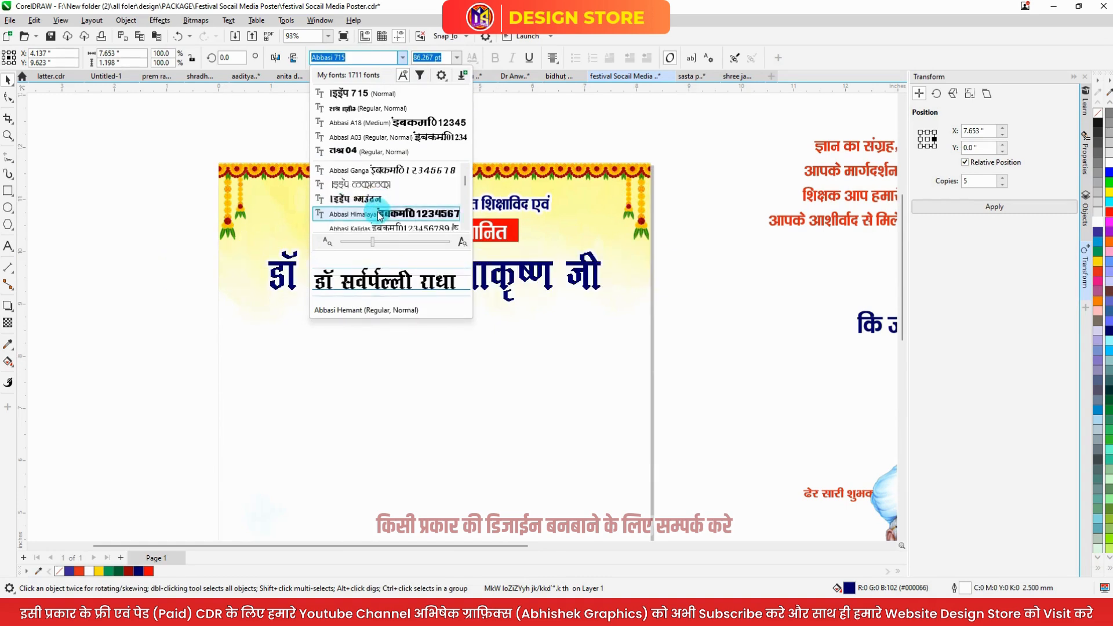
key(Down)
key(Down)
key(Down)
key(Down)
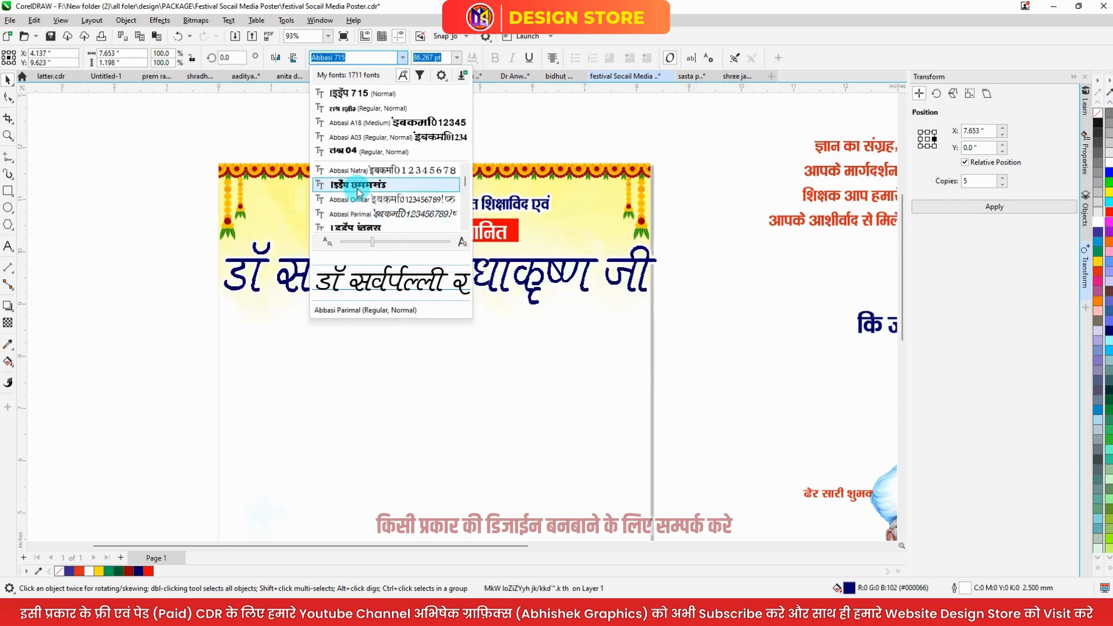
Centre the title on the page, shrink it to about 7.46 inches wide and lower it clear of the red label.
click(503, 361)
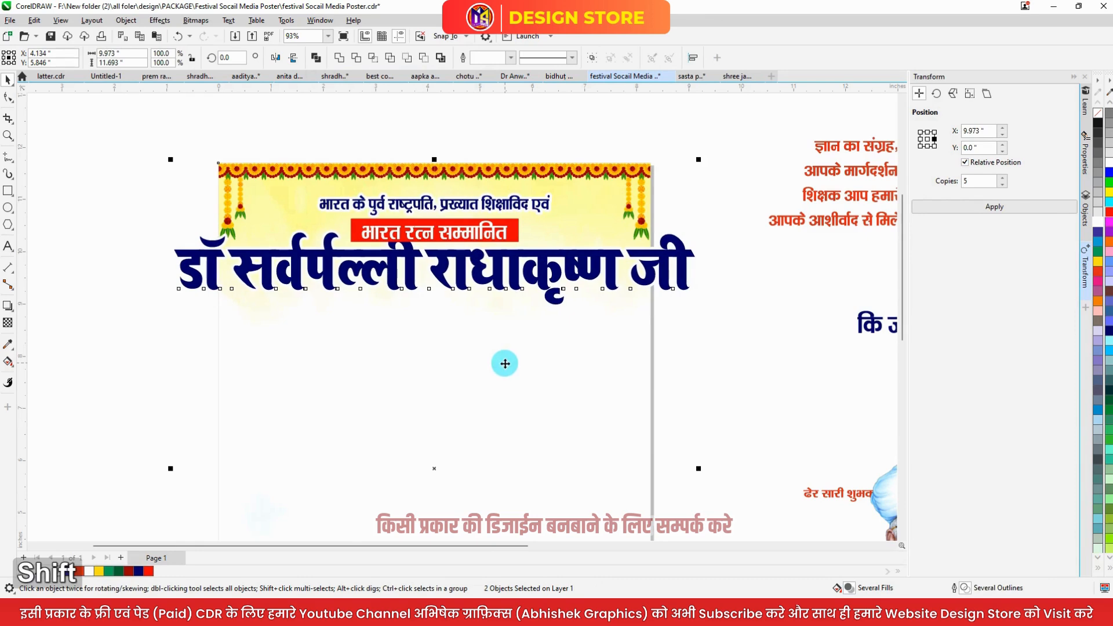
shift+click(687, 319)
drag(690, 311, 629, 307)
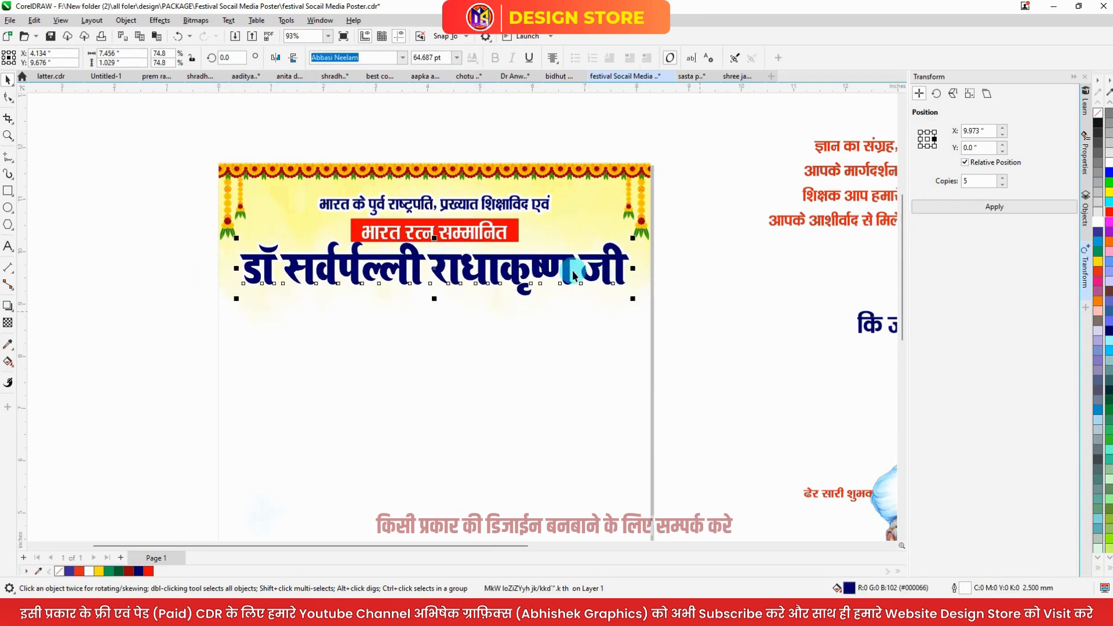
drag(543, 290, 555, 277)
Apply a vertical fountain fill to the title running from navy at the top to purple at the bottom.
scroll(489, 278, up, 2)
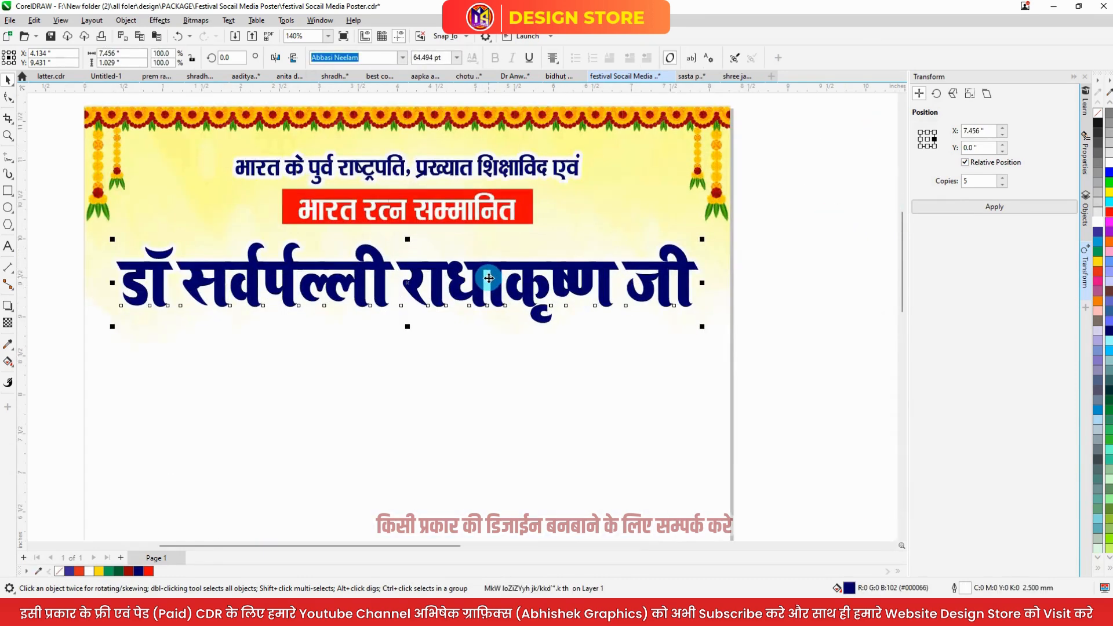
key(g)
drag(455, 313, 454, 309)
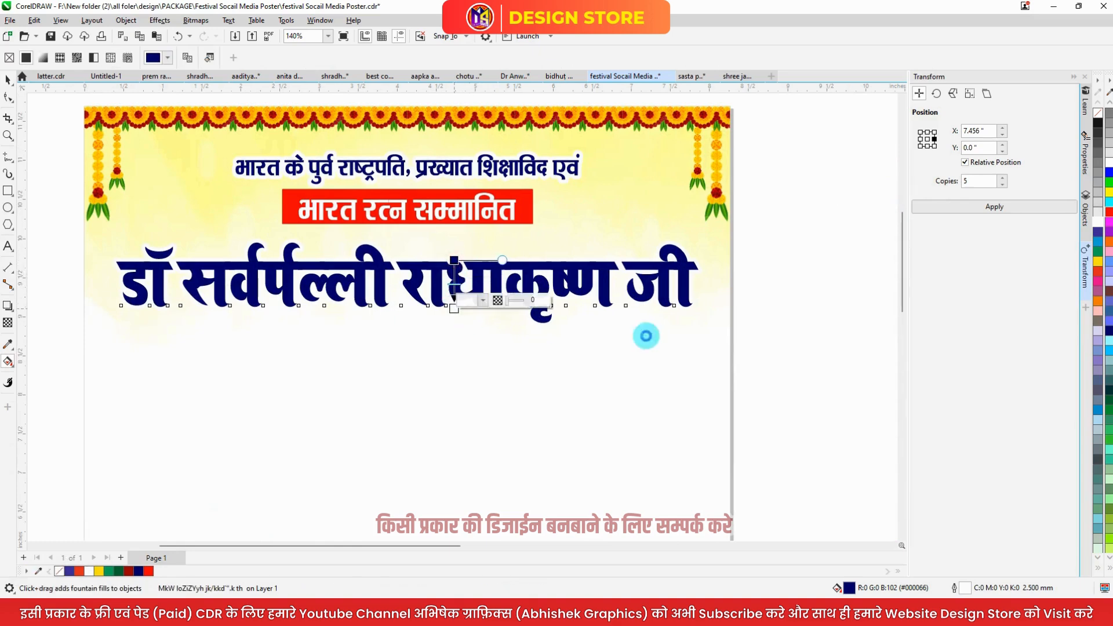
click(1109, 290)
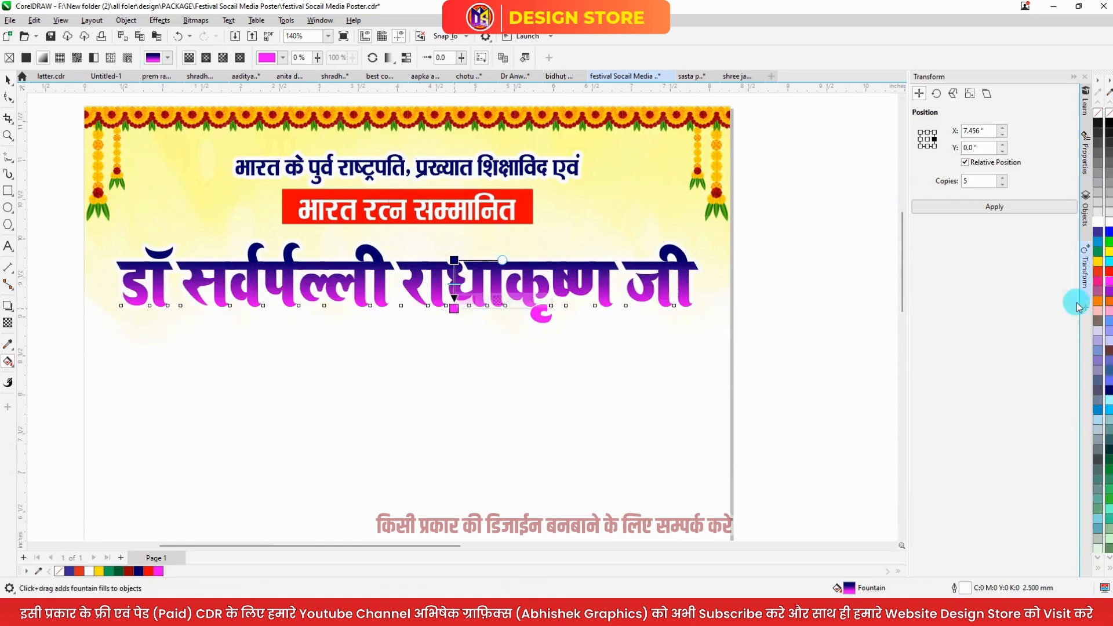
click(1100, 288)
drag(454, 261, 454, 249)
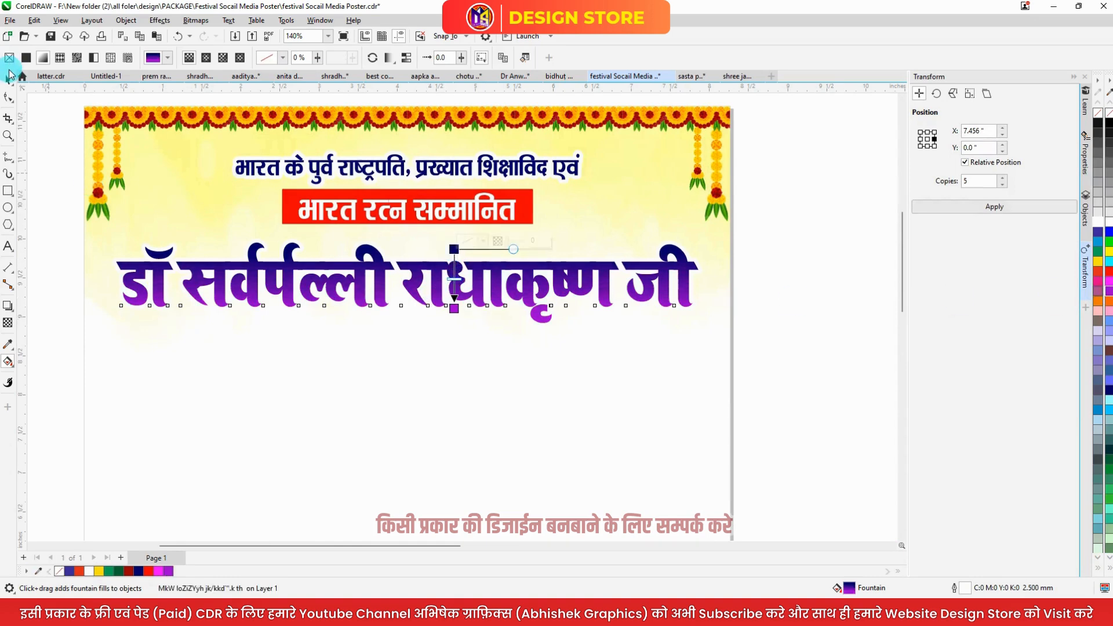
click(8, 79)
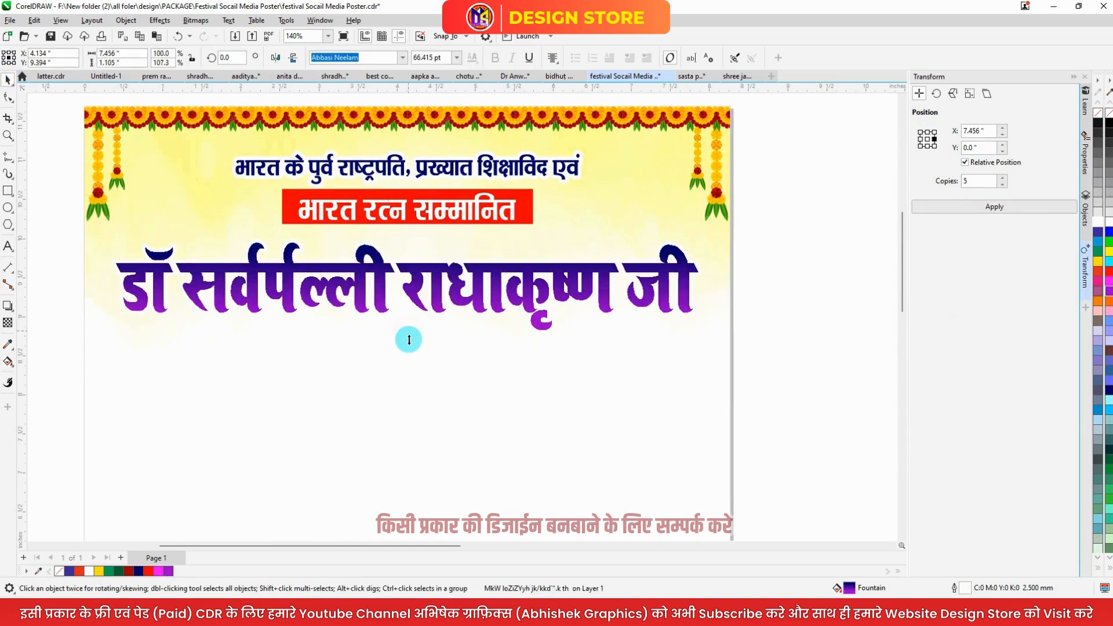
Stretch the title to about 1.19 inches tall and offset a copy slightly upward to give it a layered edge.
click(434, 292)
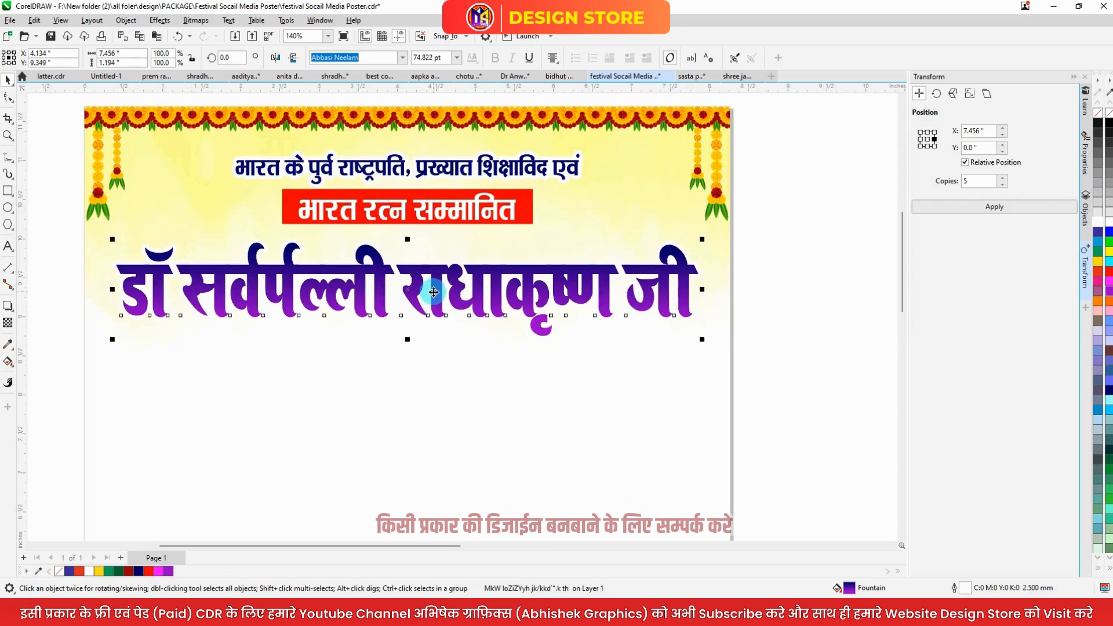
key(shift+Up)
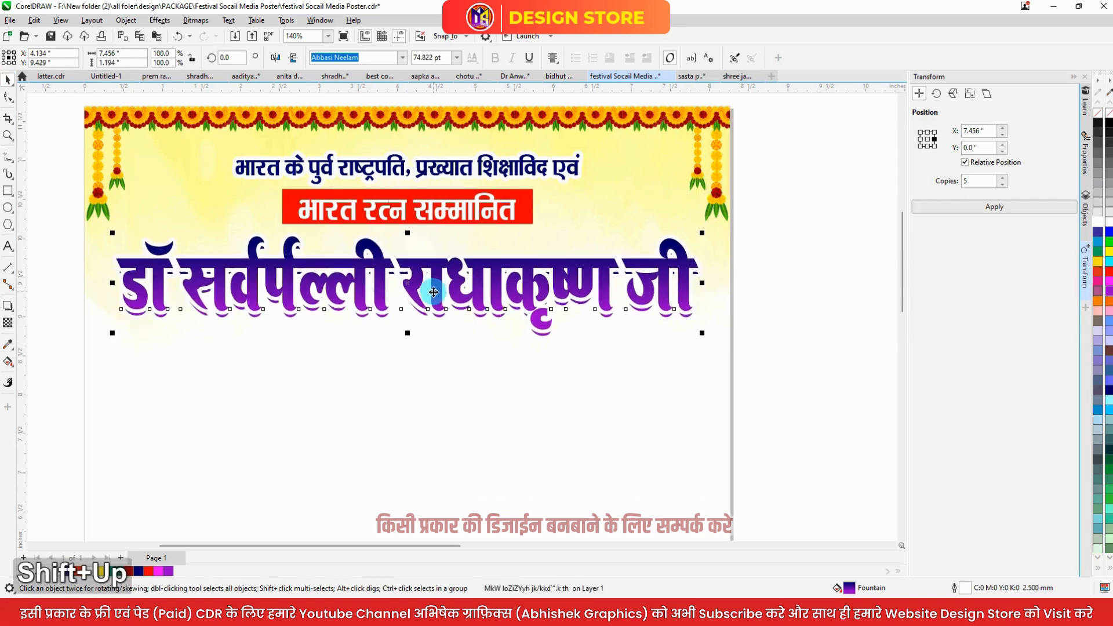
key(shift+Down)
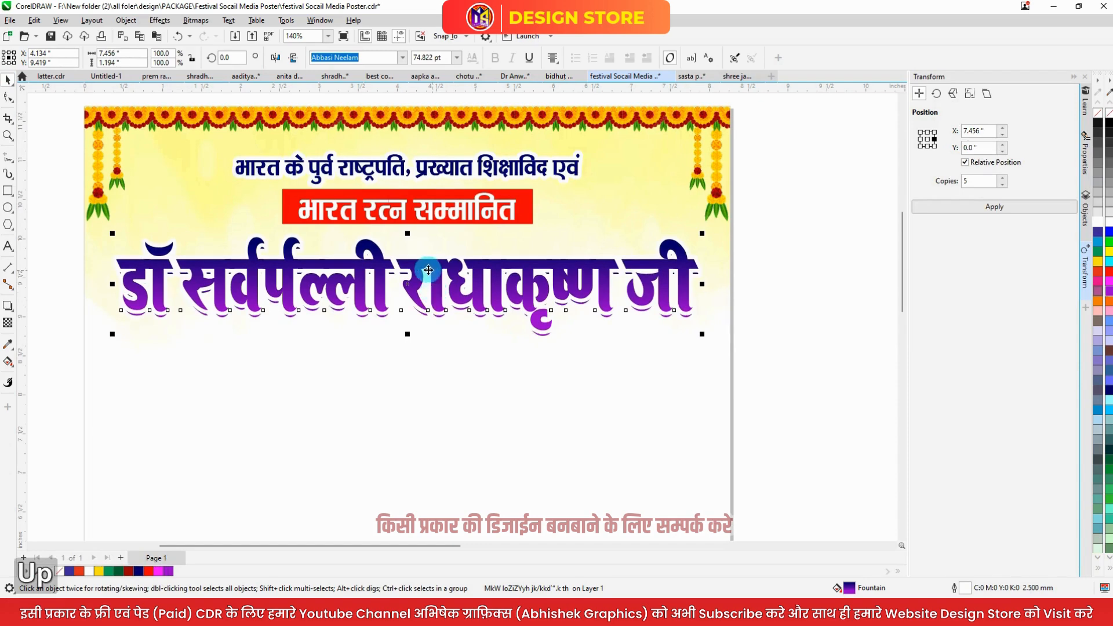
Bring the "कि जयंती पर नमन एवं आप सभी देशवासियों कों" line below the title and split it into two separate text objects after एवं.
scroll(428, 269, down, 4)
click(649, 316)
drag(804, 316, 443, 320)
scroll(443, 319, up, 3)
key(F8)
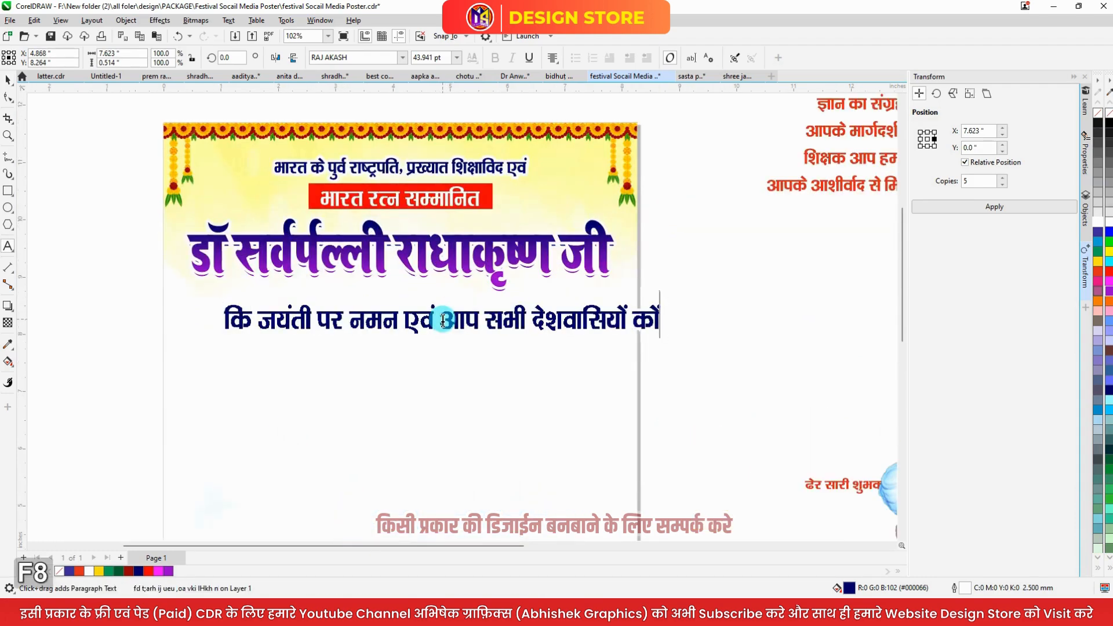
key(Return)
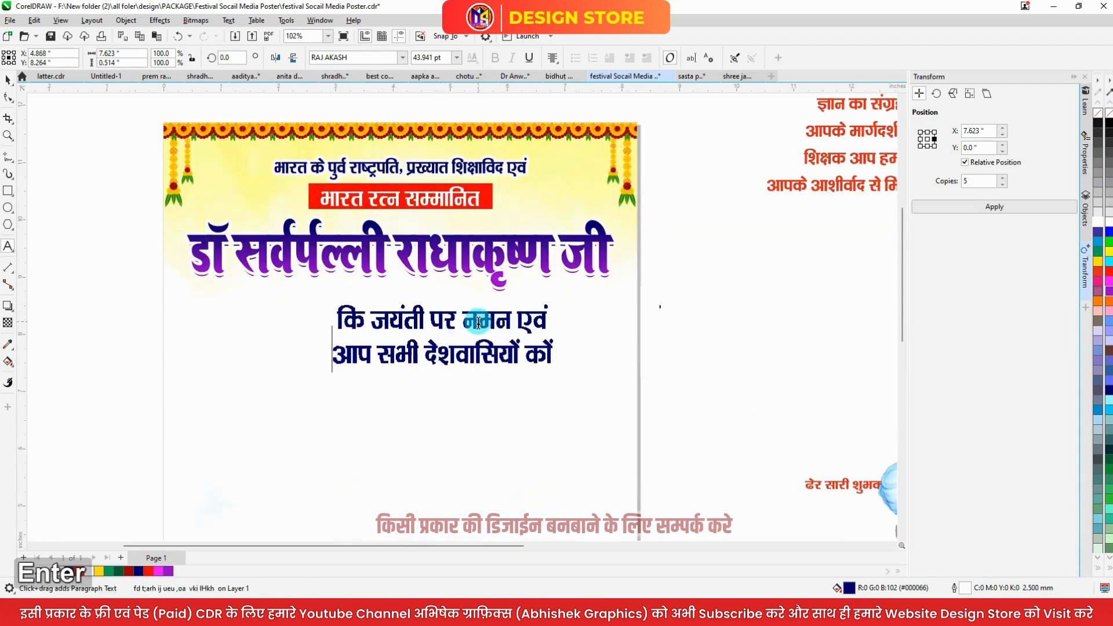
key(ctrl+k)
Centre "कि जयंती पर नमन एवं" under the title, shrink it to about 2.93 inches wide and set it just beneath the title.
scroll(464, 283, up, 2)
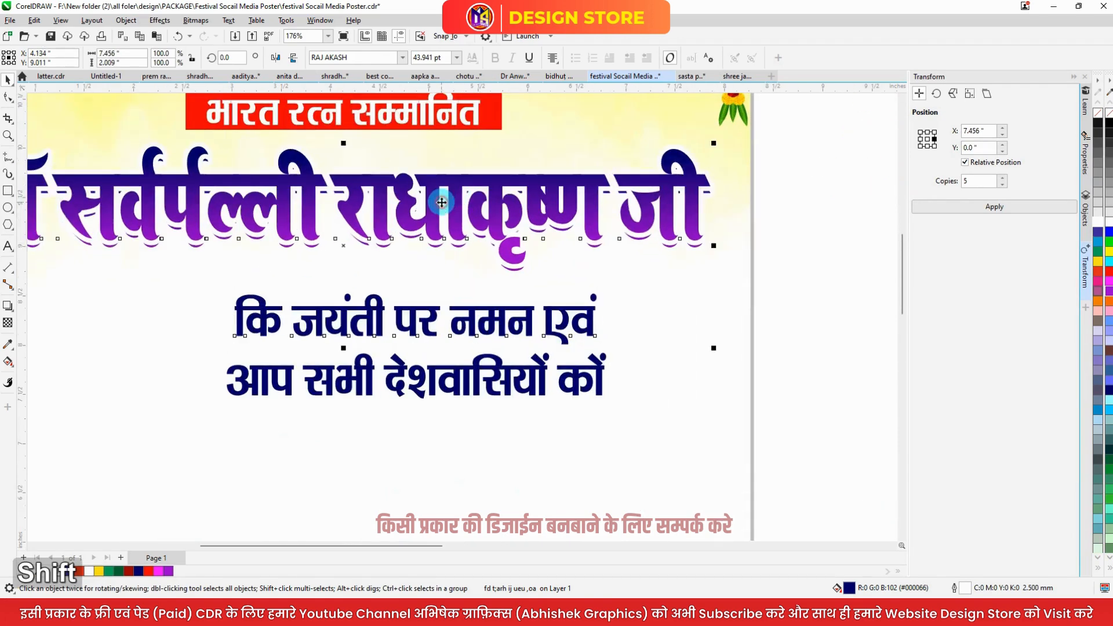
key(c)
click(491, 323)
scroll(491, 323, down, 2)
drag(513, 340, 450, 302)
click(432, 362)
click(385, 280)
click(400, 297)
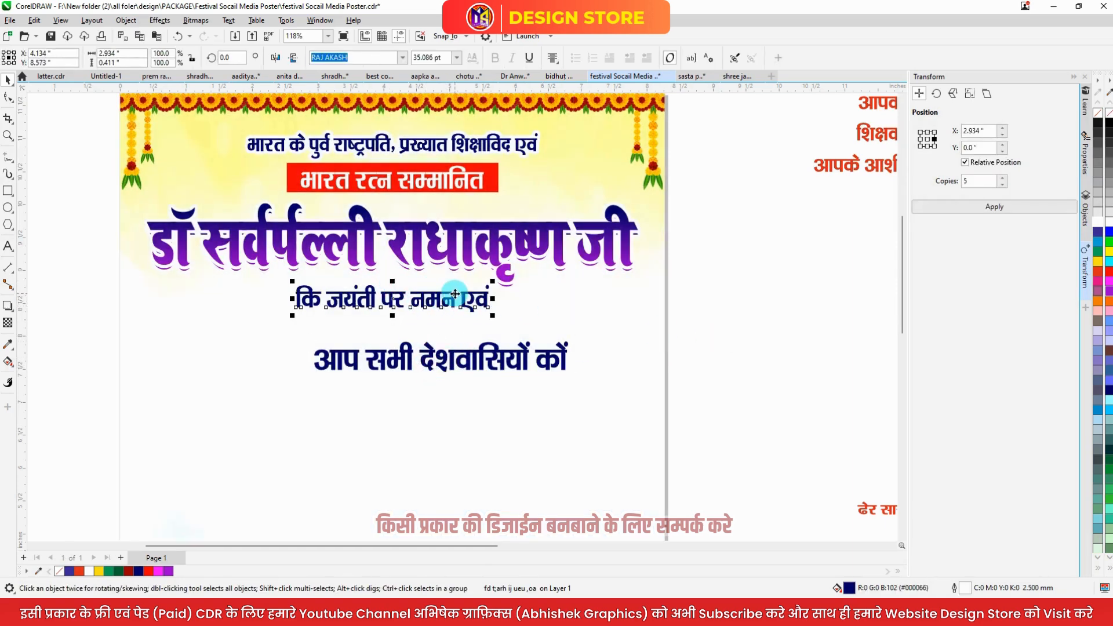
Recolour the "कि जयंती पर नमन एवं" line red and shrink it to about 2.79 inches wide.
key(F8)
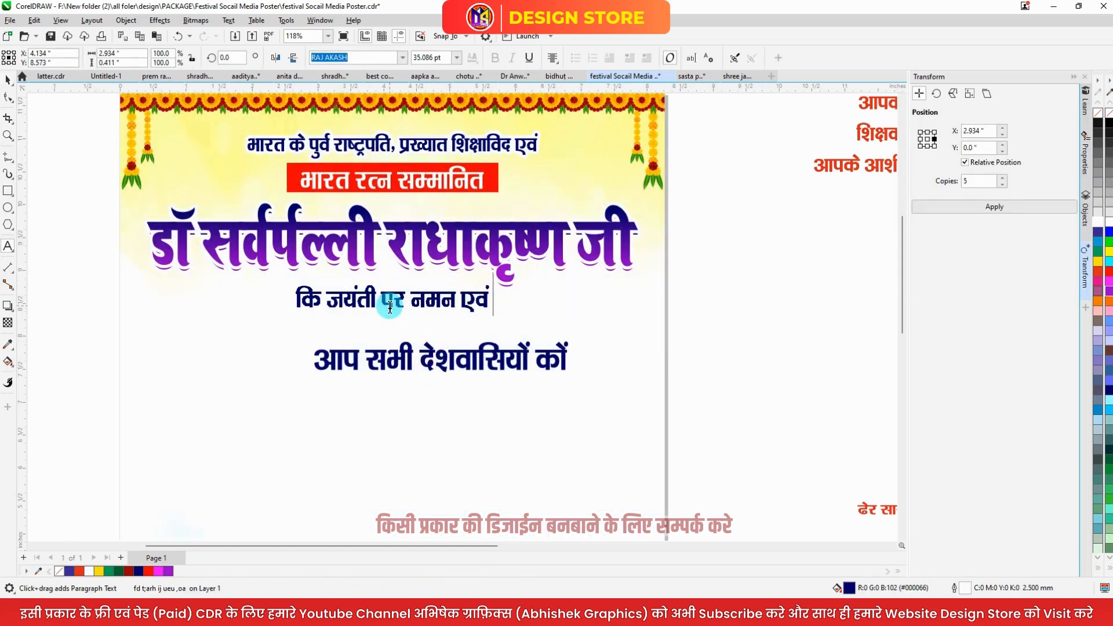
scroll(392, 306, down, 1)
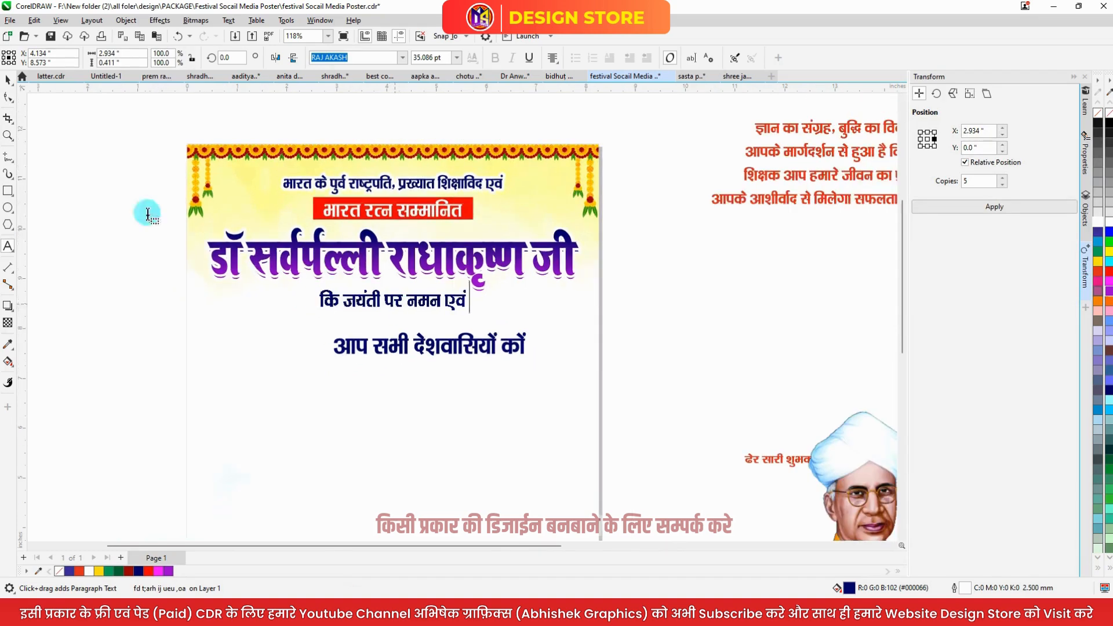
click(8, 82)
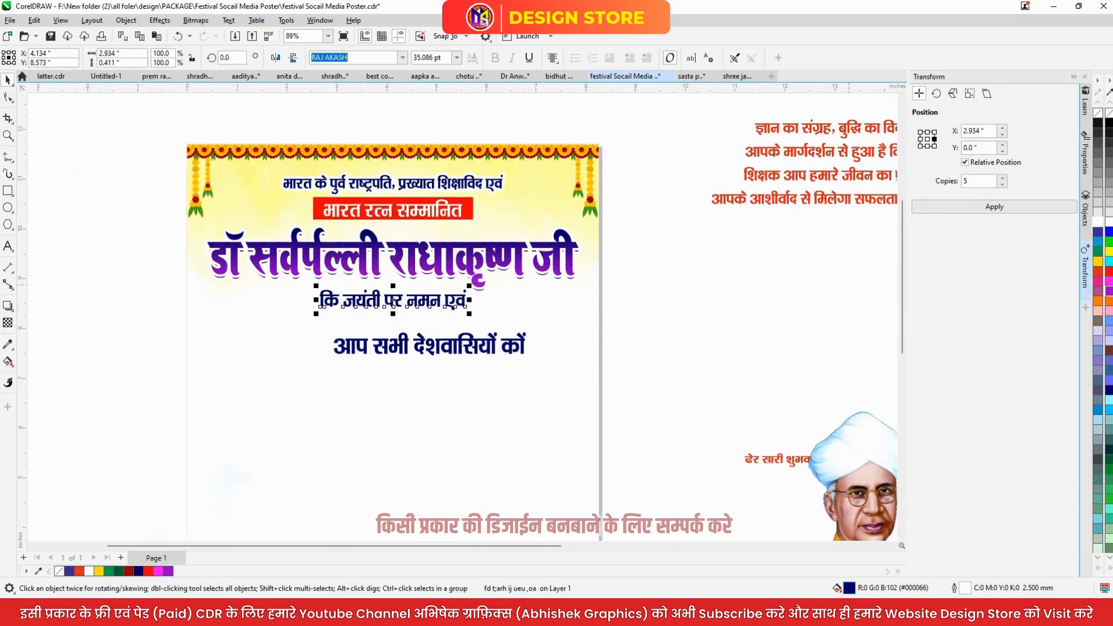
click(1102, 276)
scroll(441, 313, up, 2)
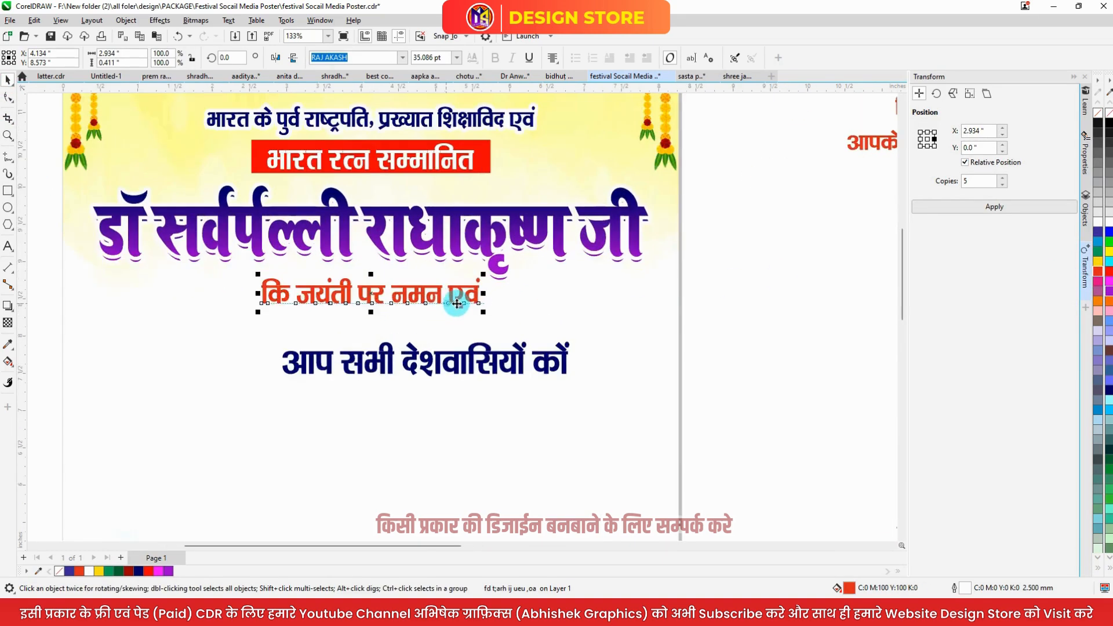
drag(486, 318, 484, 312)
scroll(889, 301, down, 2)
Centre "आप सभी देशवासियों कों" on the page and copy all properties of the title onto it.
click(487, 363)
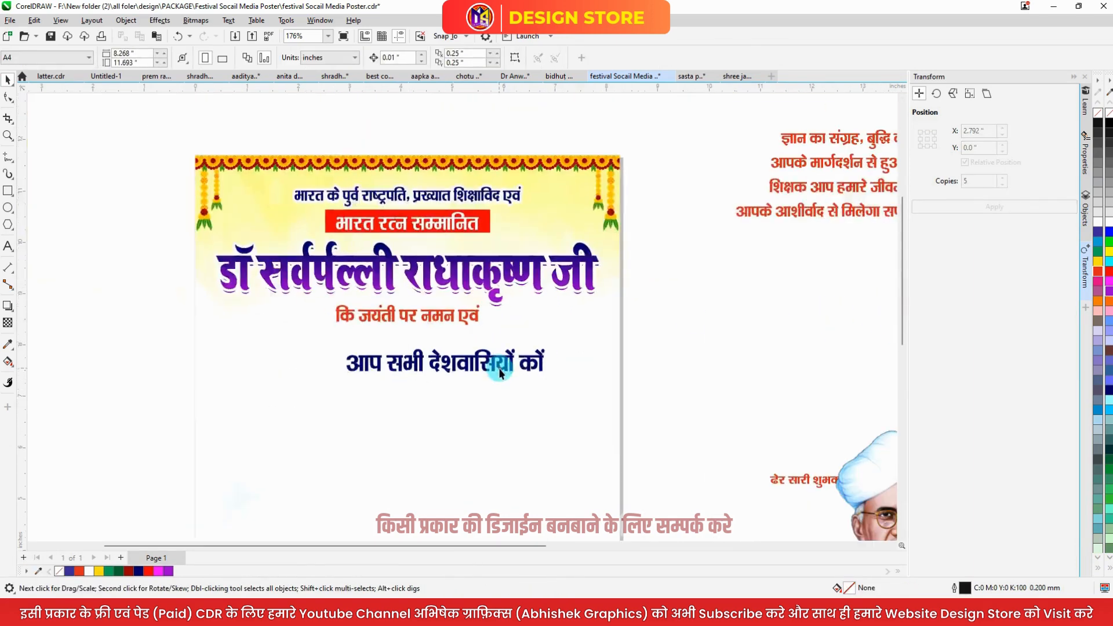
shift+click(551, 416)
click(658, 391)
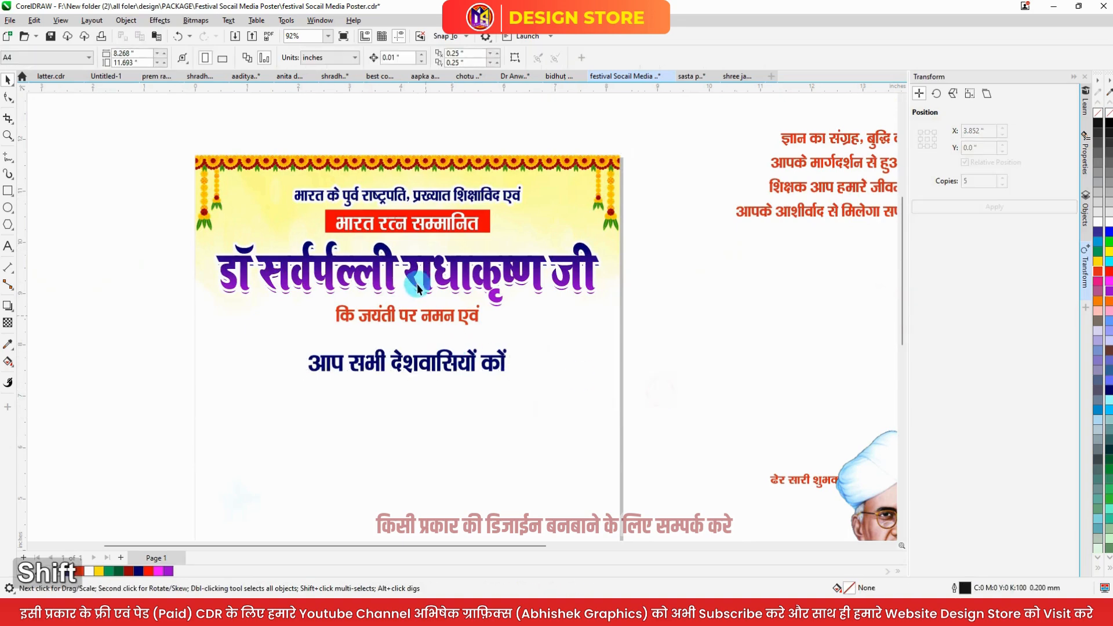
drag(437, 269, 435, 355)
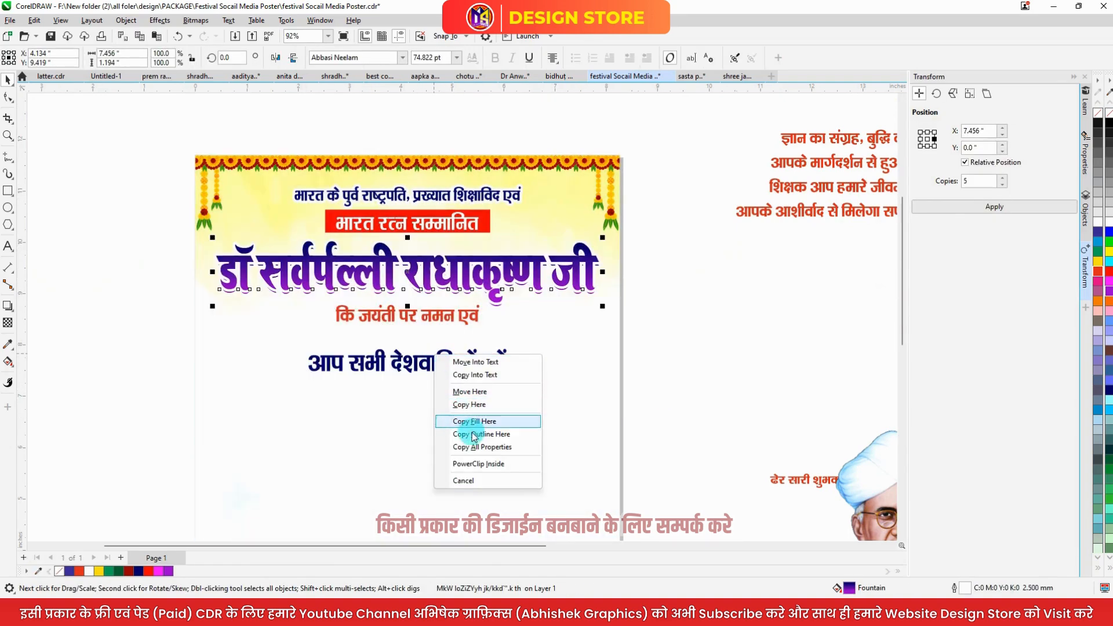
click(476, 447)
click(447, 363)
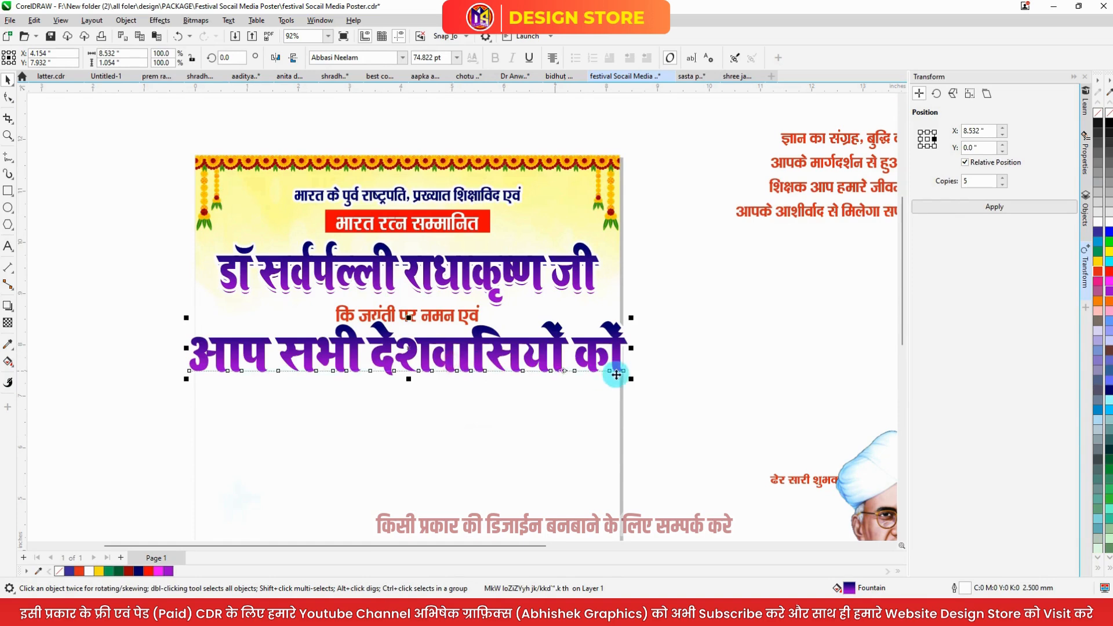
Shrink "आप सभी देशवासियों कों" to about 4.81 inches wide and stretch it to about 0.61 inches tall below the red line.
drag(632, 381, 536, 389)
click(465, 345)
scroll(461, 349, up, 2)
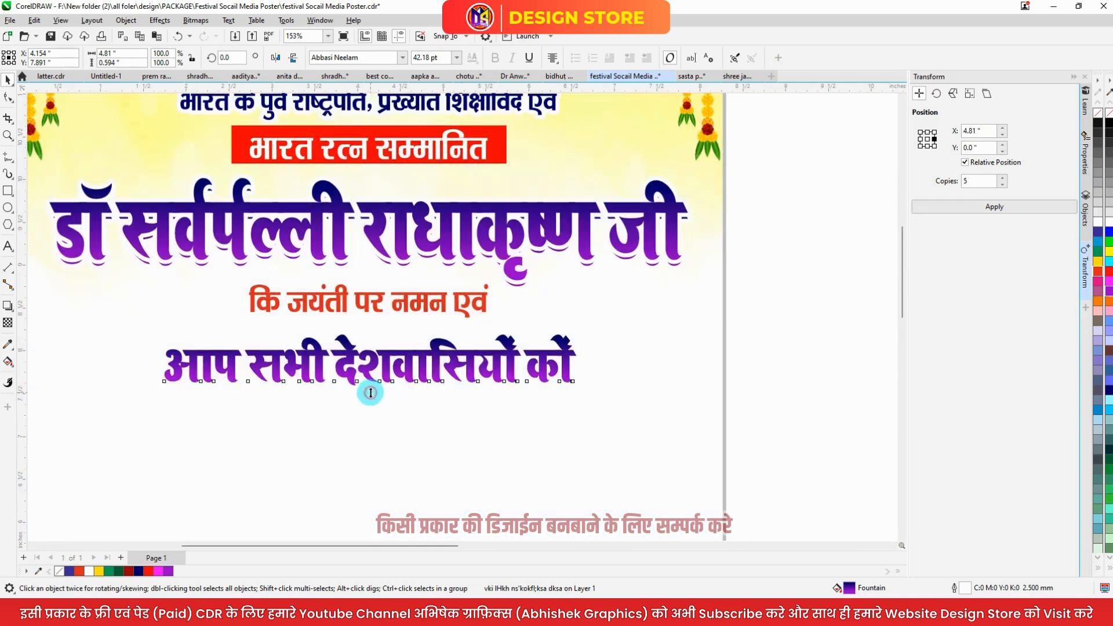
drag(371, 393, 372, 395)
scroll(507, 370, down, 3)
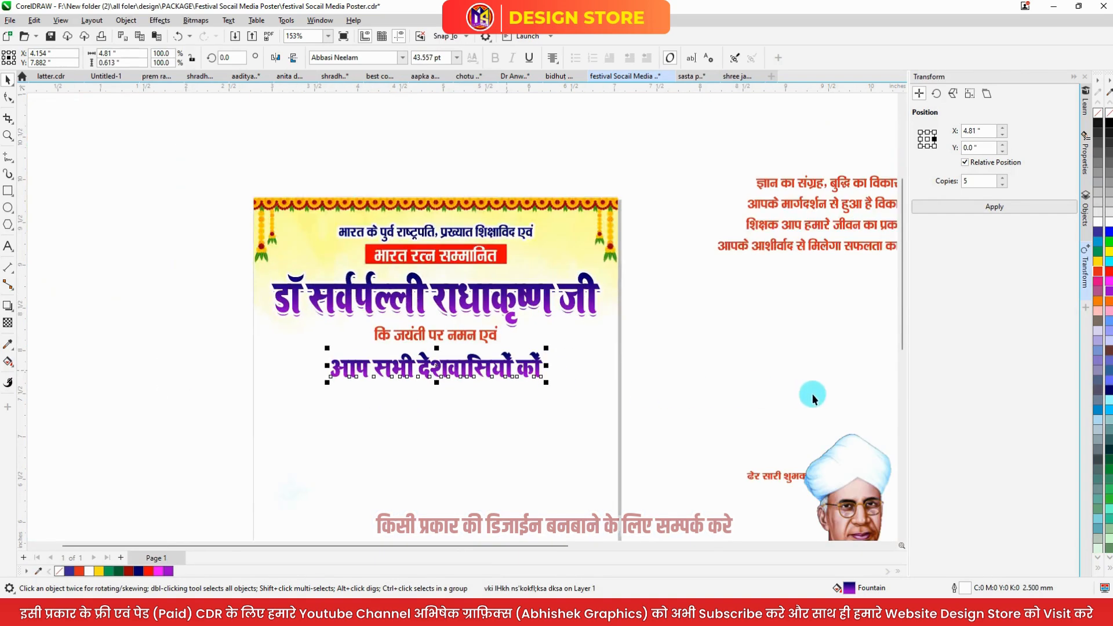
Give "आप सभी देशवासियों कों" a vertical fountain fill running from dark green at the top to a lighter green at the bottom.
click(1099, 272)
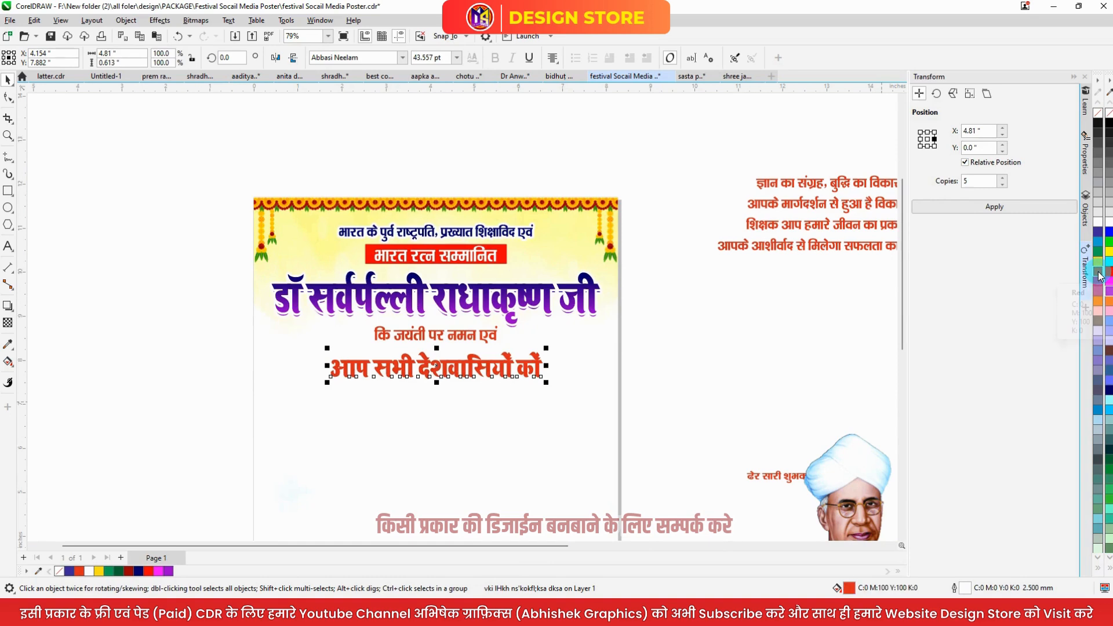
click(1104, 458)
scroll(426, 388, up, 5)
key(g)
drag(433, 316, 434, 371)
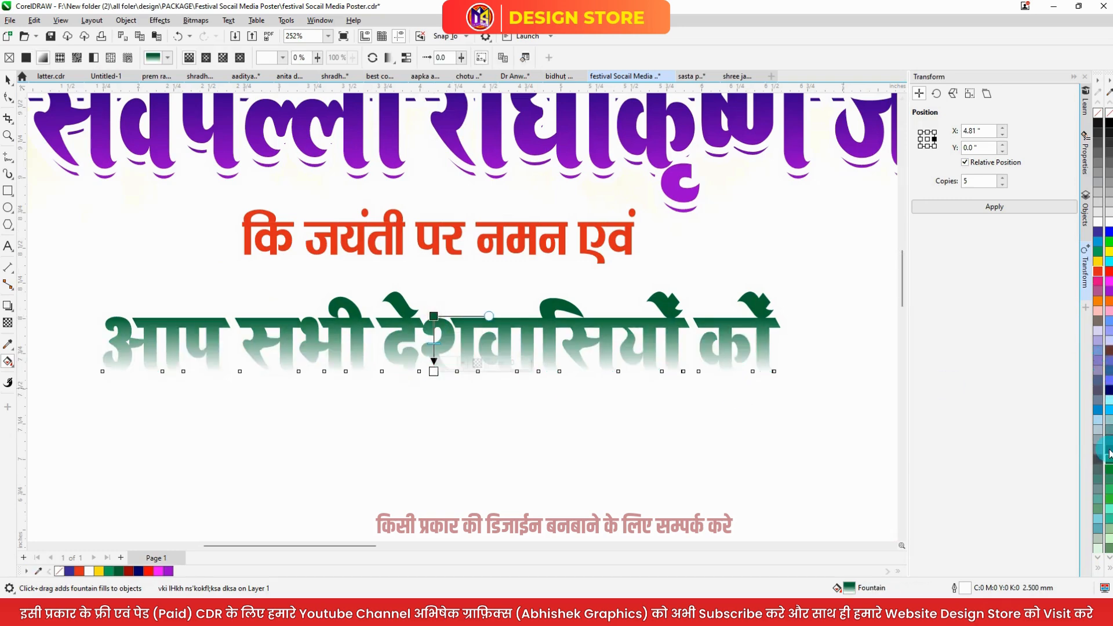
drag(1109, 455, 433, 371)
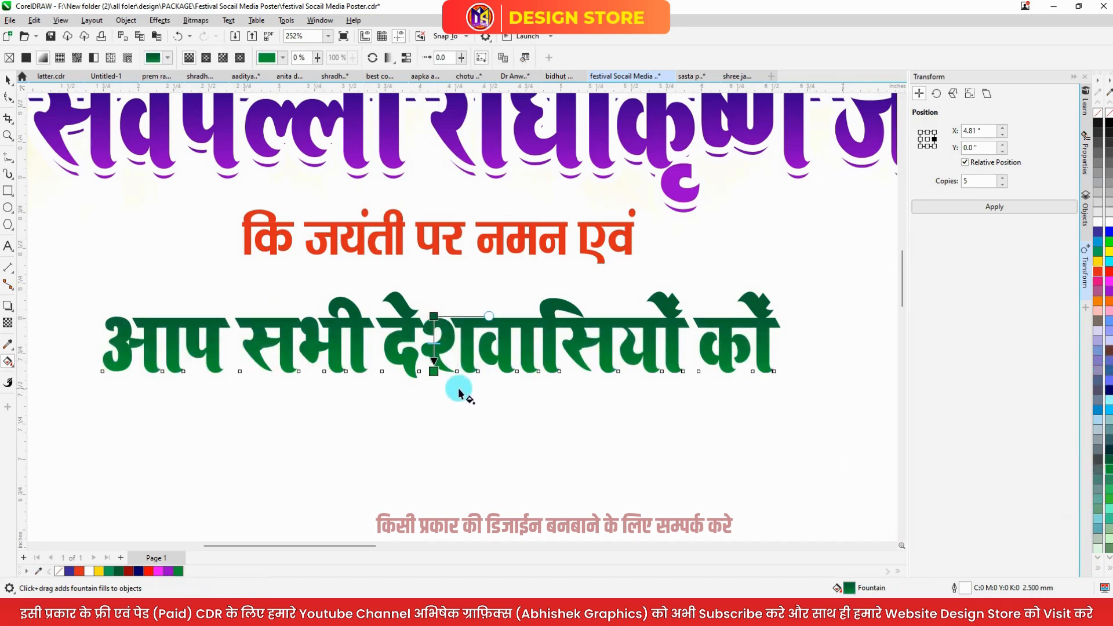
scroll(464, 394, down, 3)
click(7, 96)
scroll(461, 365, up, 3)
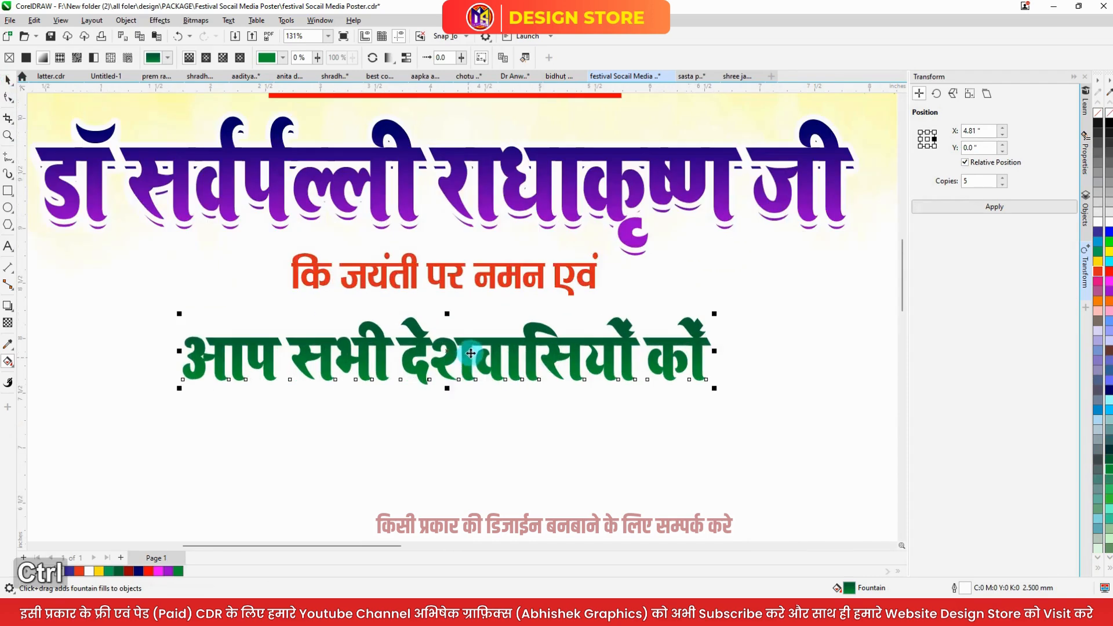
Offset a copy of the green "आप सभी देशवासियों कों" line slightly upward to give it a layered edge.
key(KP_Add)
scroll(469, 359, up, 2)
drag(468, 360, 471, 349)
scroll(467, 348, down, 5)
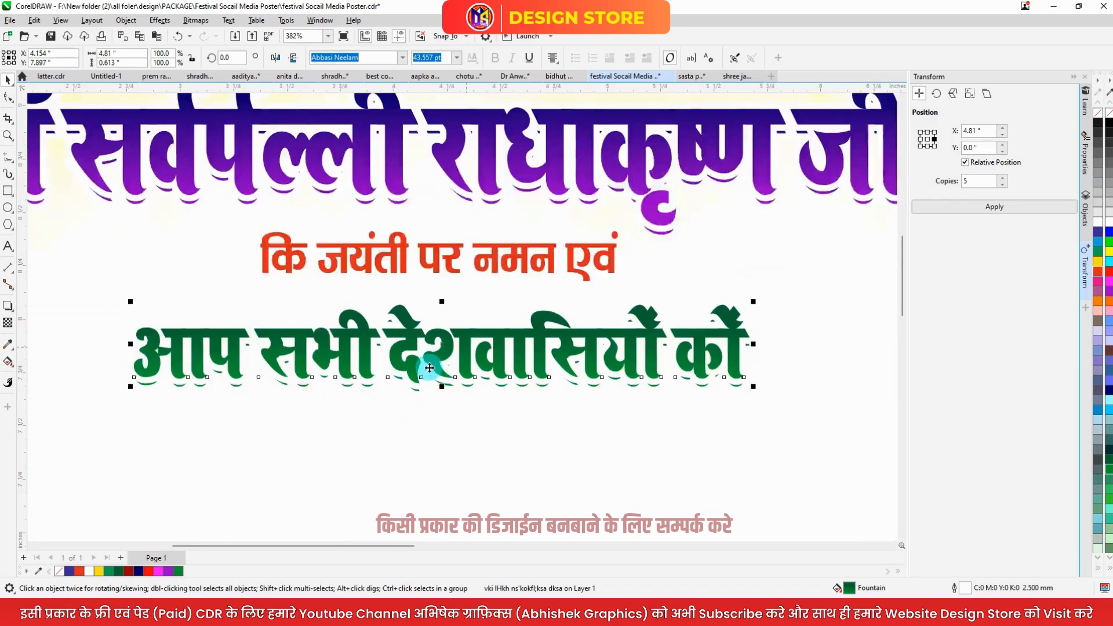
click(653, 353)
Duplicate the red four-line verse beside the page and place the copy directly below the original.
key(F4)
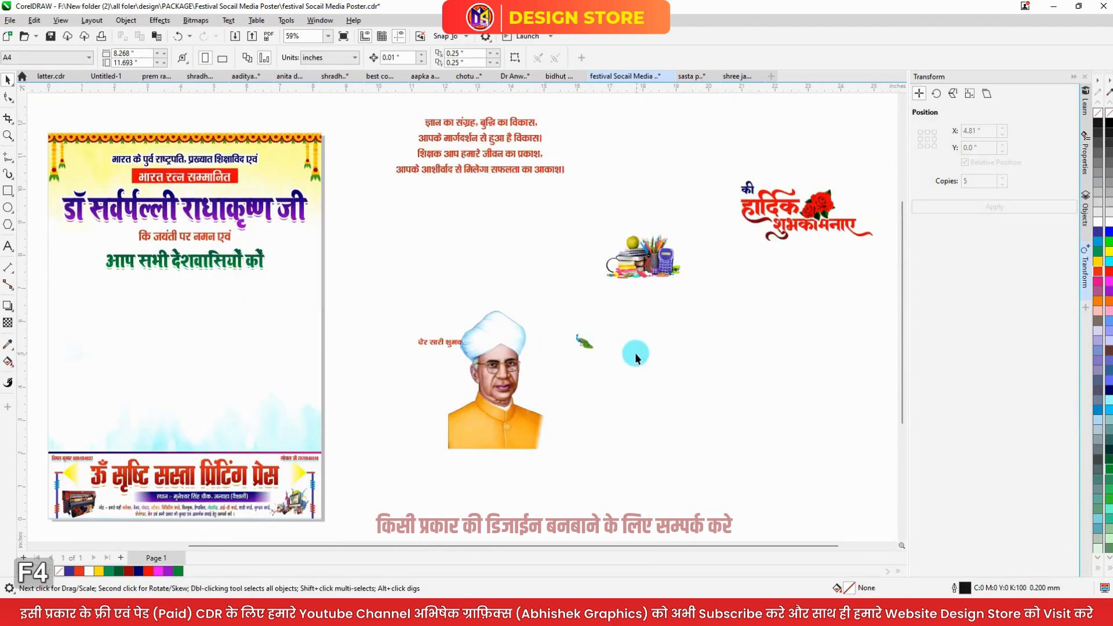
scroll(492, 311, down, 1)
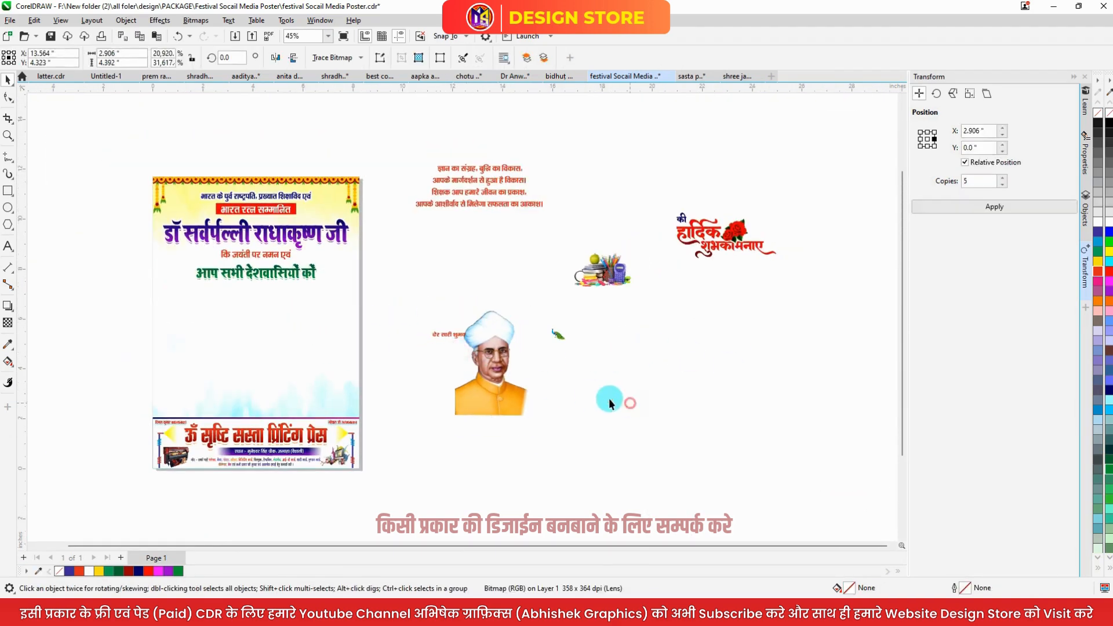
drag(506, 373, 608, 394)
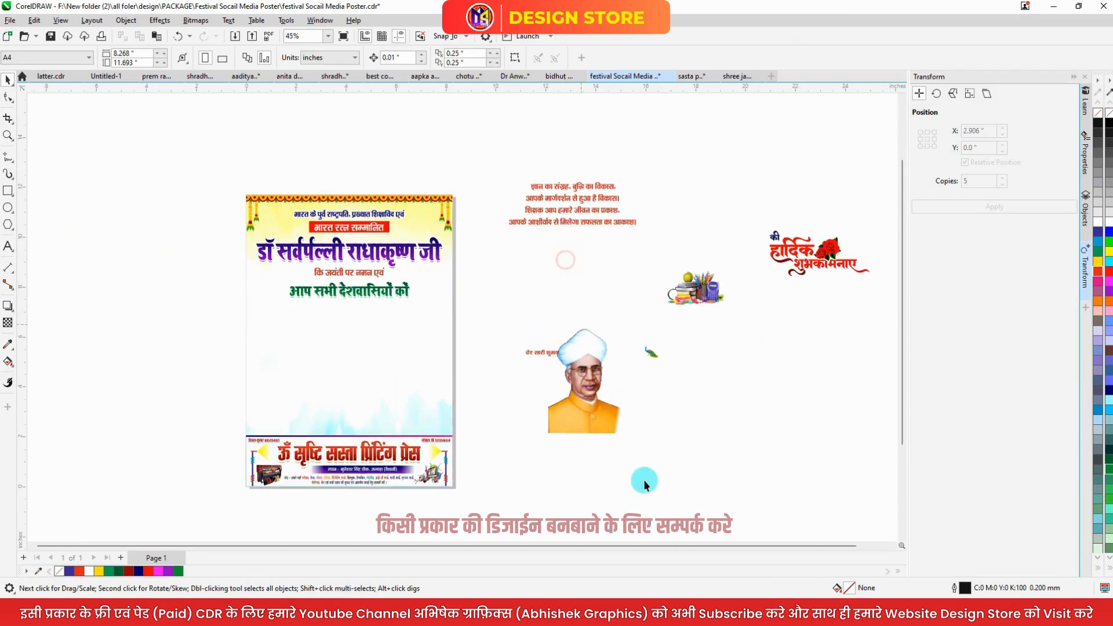
click(639, 343)
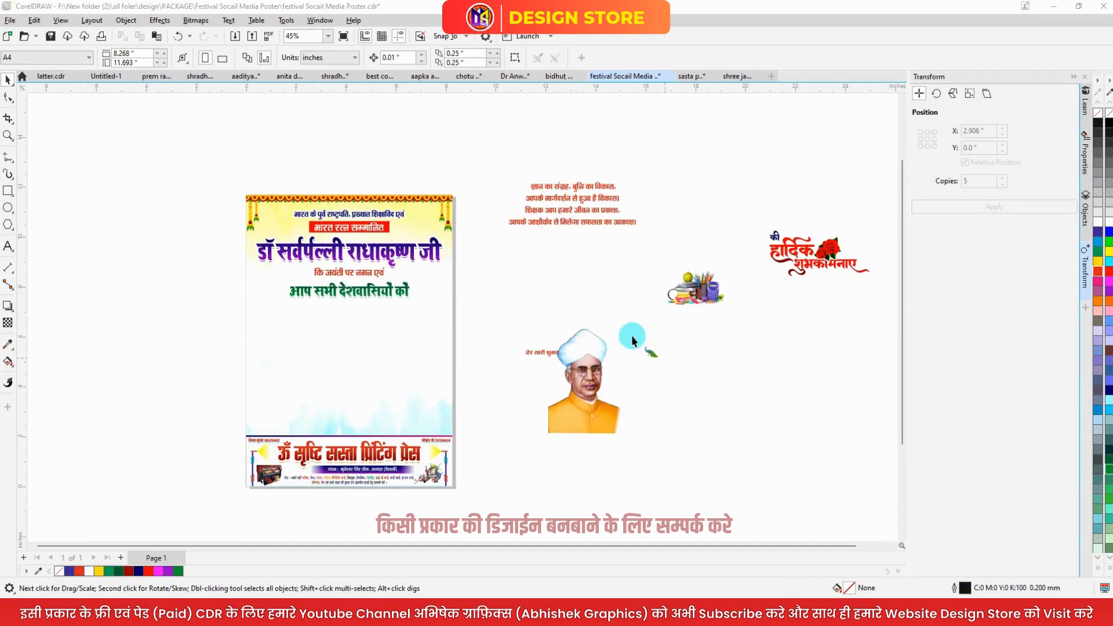
click(559, 222)
key(KP_Add)
drag(559, 221, 561, 279)
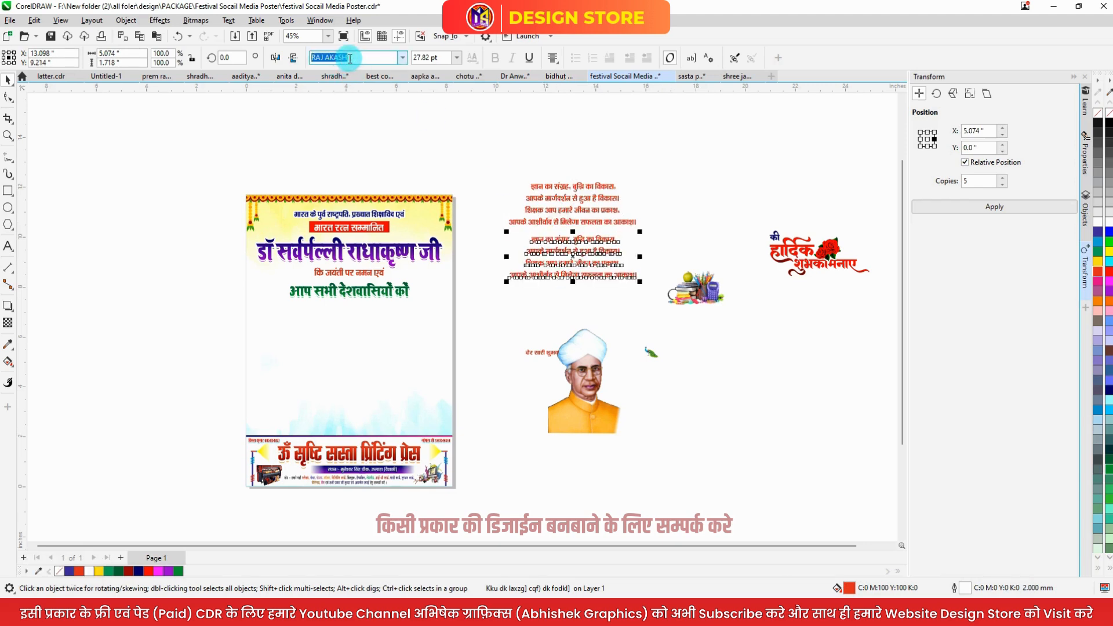
Browse the DG fonts for the duplicated verse and set it to DGHand-21GA.
text(Dh)
key(BackSpace)
text(G-PRO-07)
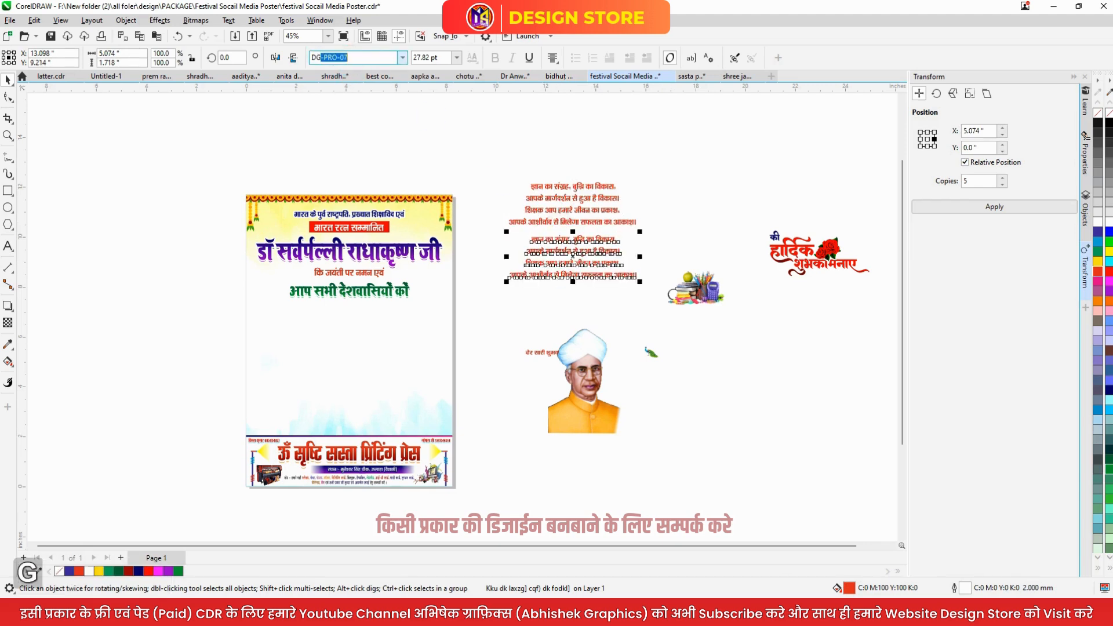
key(Down)
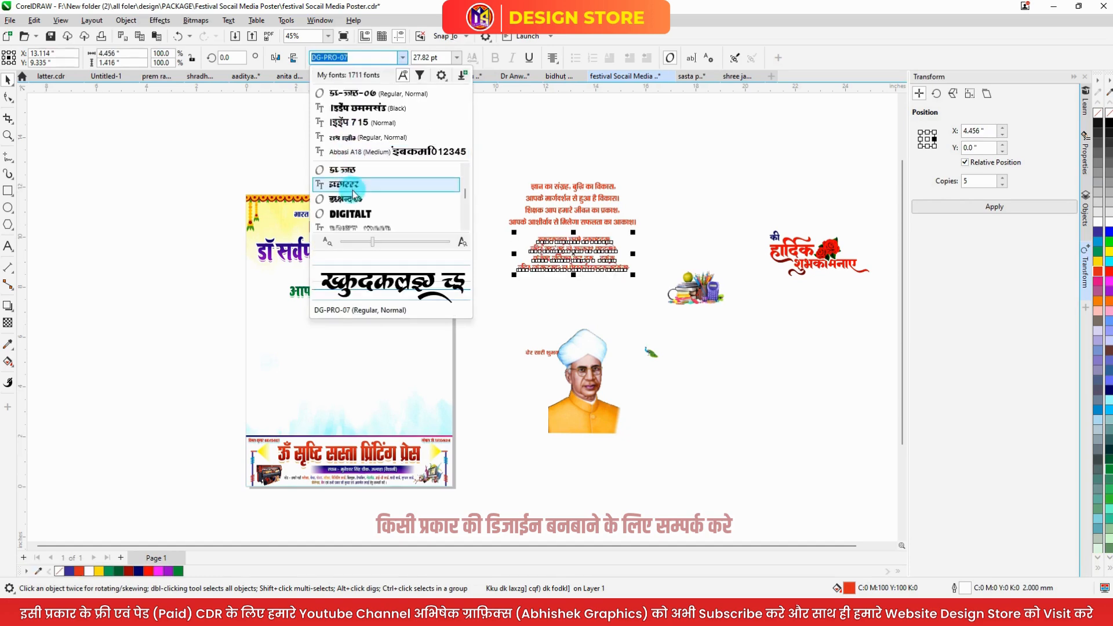
click(355, 200)
scroll(589, 237, up, 5)
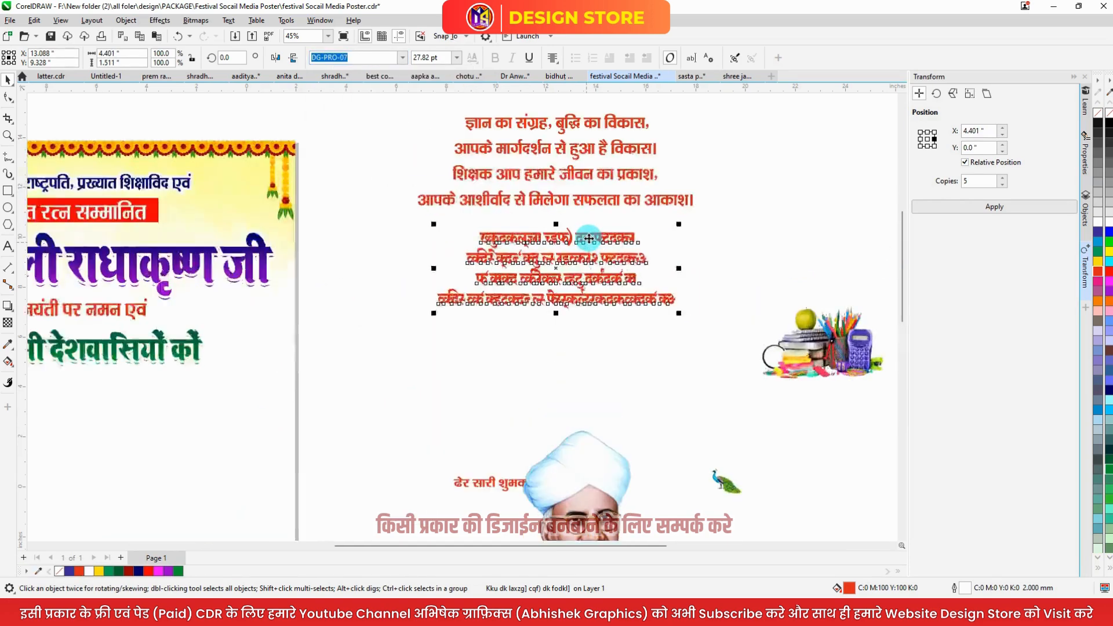
Clear the duplicated verse's text and start a new heading in its place with "शि".
click(588, 238)
key(ctrl+a)
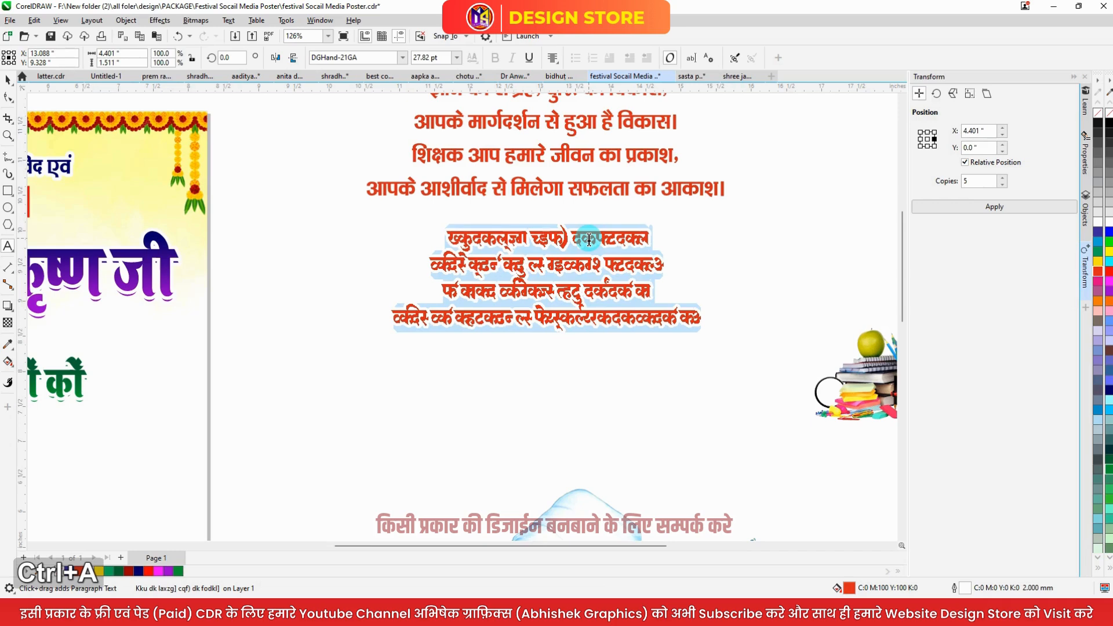
text(i)
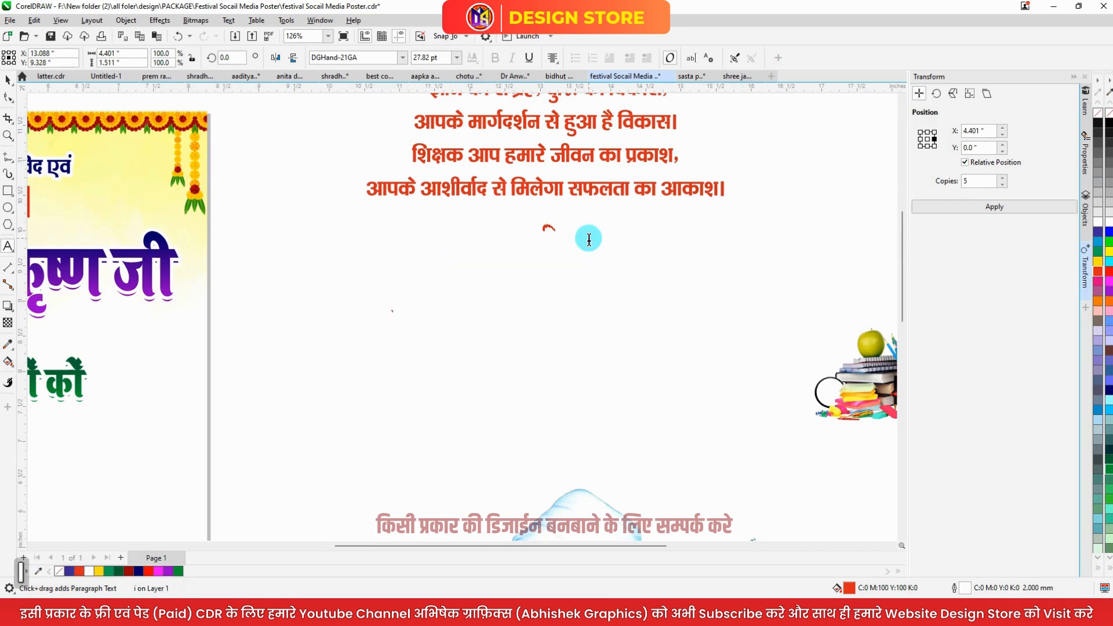
key(BackSpace)
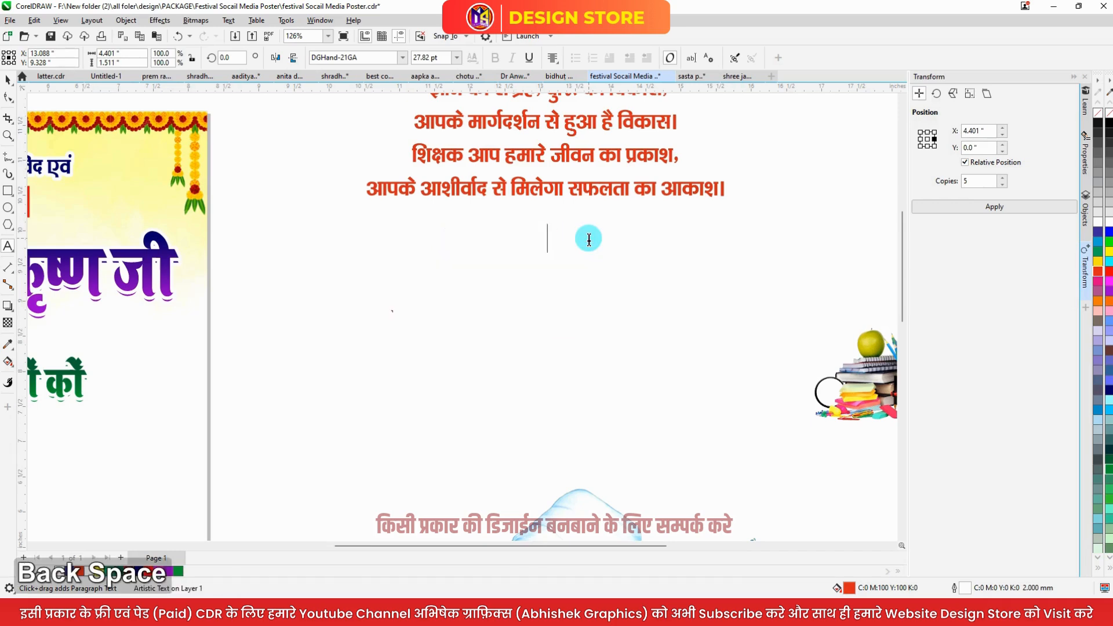
text(fS)
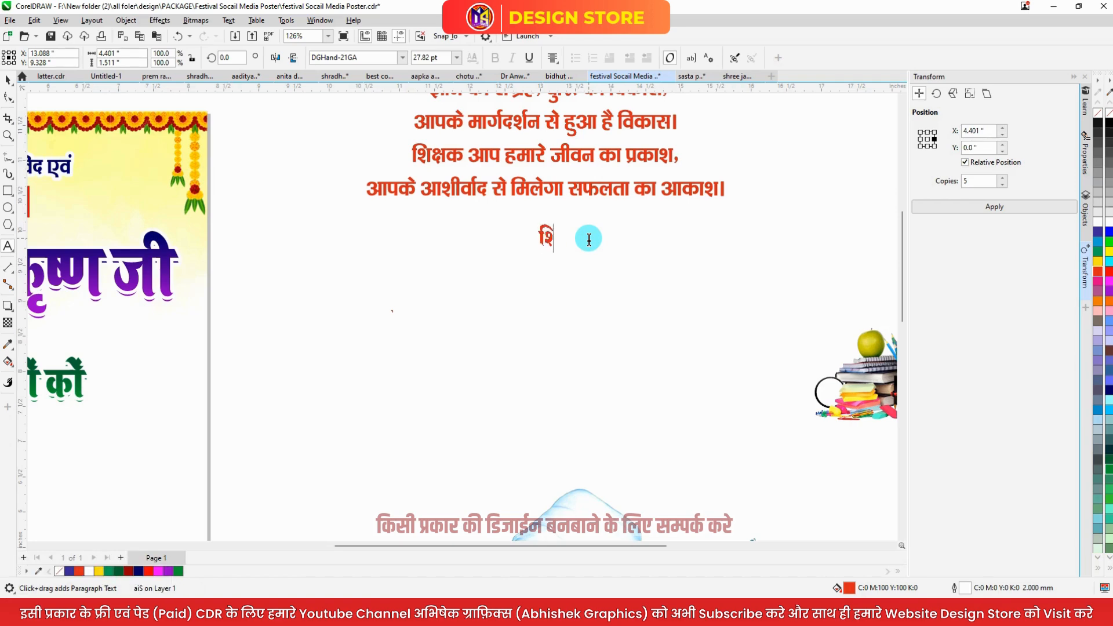
text(aK)
key(BackSpace)
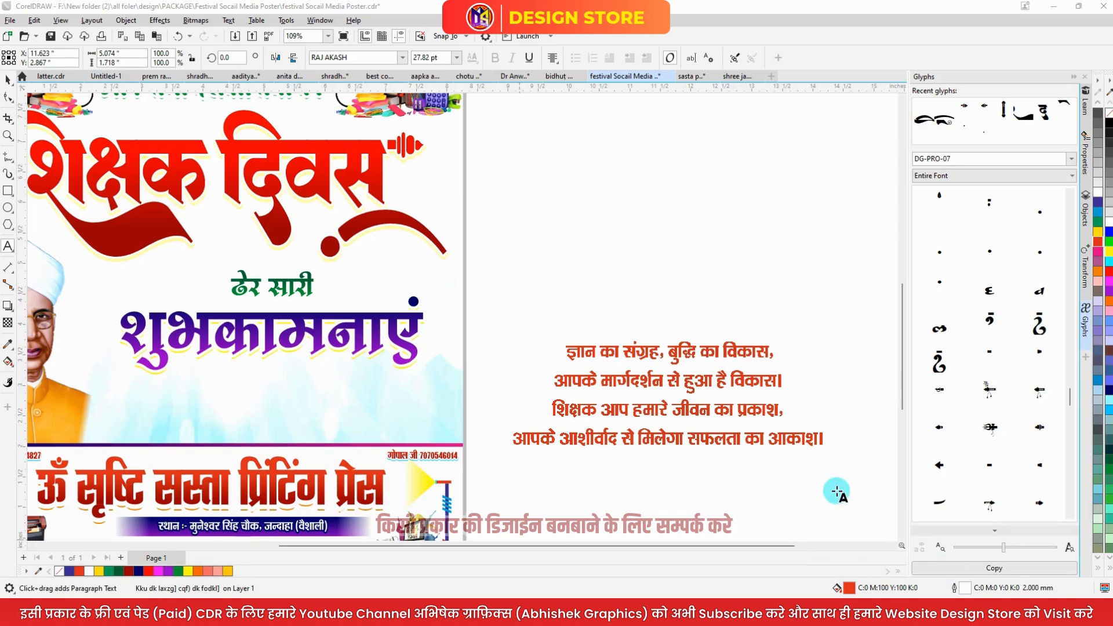
Join the four-line verse "ज्ञान का संग्रह, बुद्धि का विकास" into two long lines by removing its first and third line breaks.
click(559, 387)
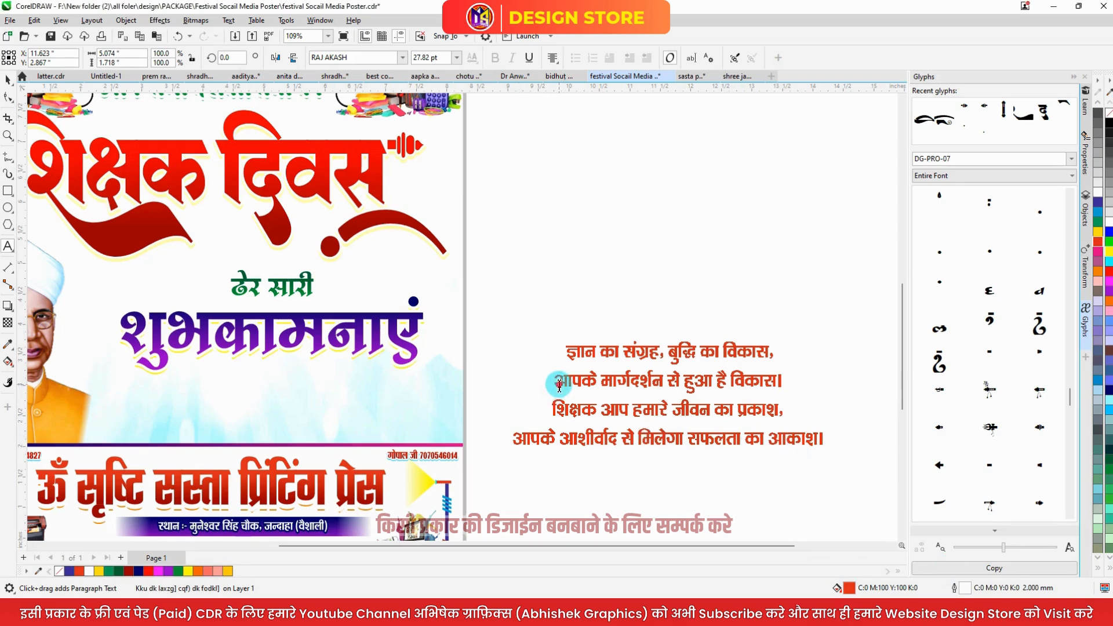
scroll(598, 383, down, 3)
scroll(599, 383, up, 3)
key(BackSpace)
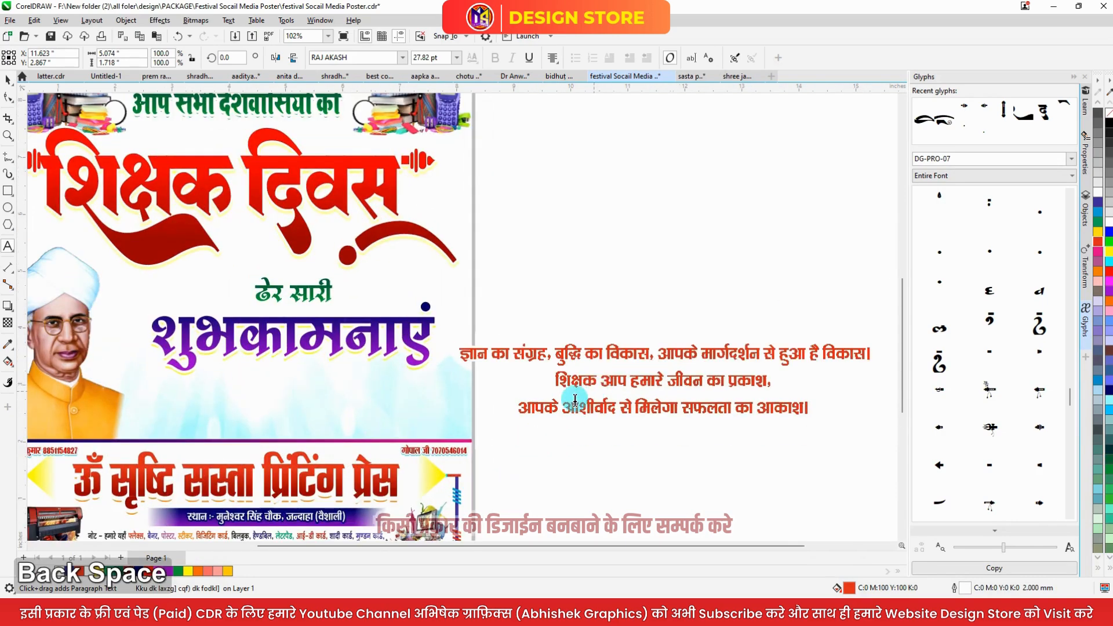
key(BackSpace)
scroll(616, 409, down, 3)
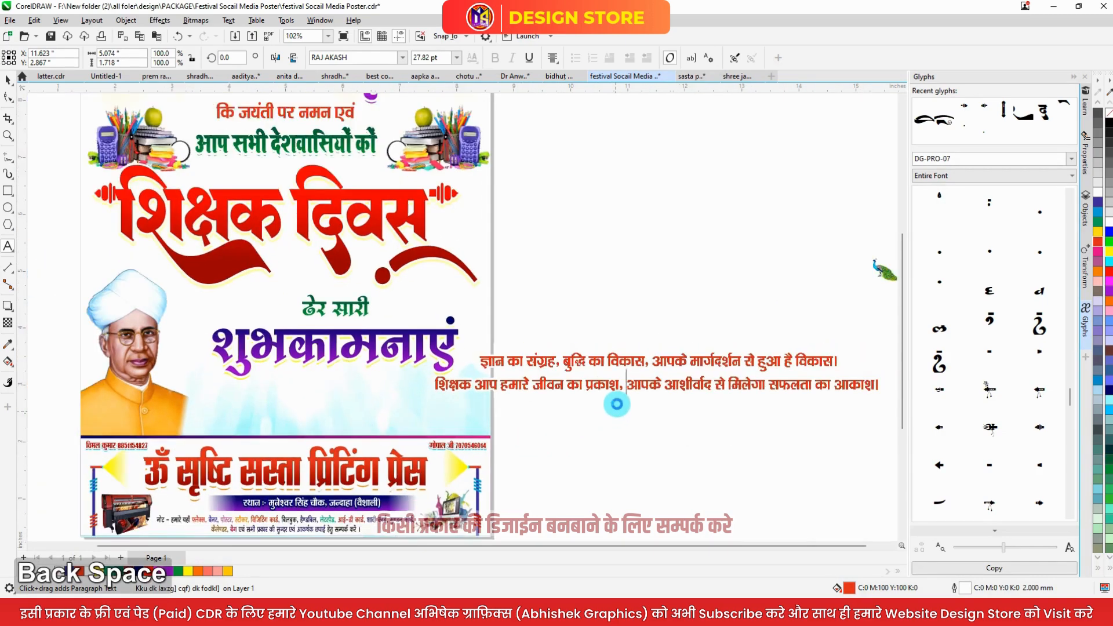
Place the two-line verse below शुभकामनाएं on the poster and resize it to about 5.66 in wide and 0.59 in high.
click(8, 79)
drag(638, 372, 455, 409)
scroll(601, 414, up, 3)
drag(655, 414, 470, 452)
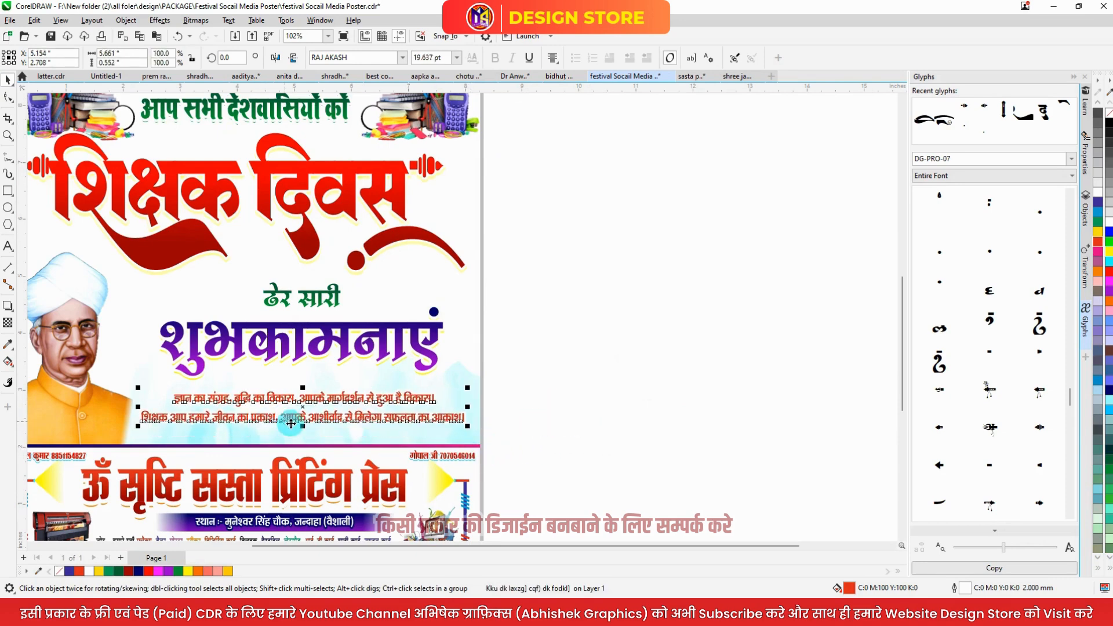
drag(299, 428, 302, 400)
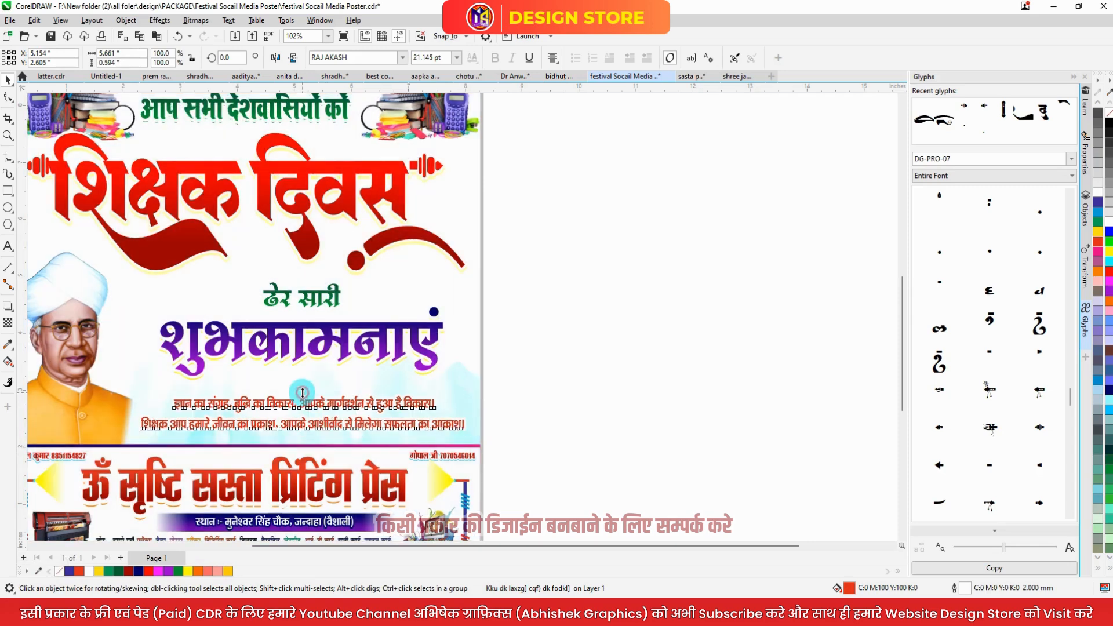
scroll(561, 398, down, 3)
click(601, 390)
Bring the peacock picture onto the page beside the verse and shift the "ढेर सारी शुभकामनाएं" greeting left to make room for it.
drag(722, 318, 506, 422)
scroll(473, 398, up, 3)
scroll(470, 389, down, 3)
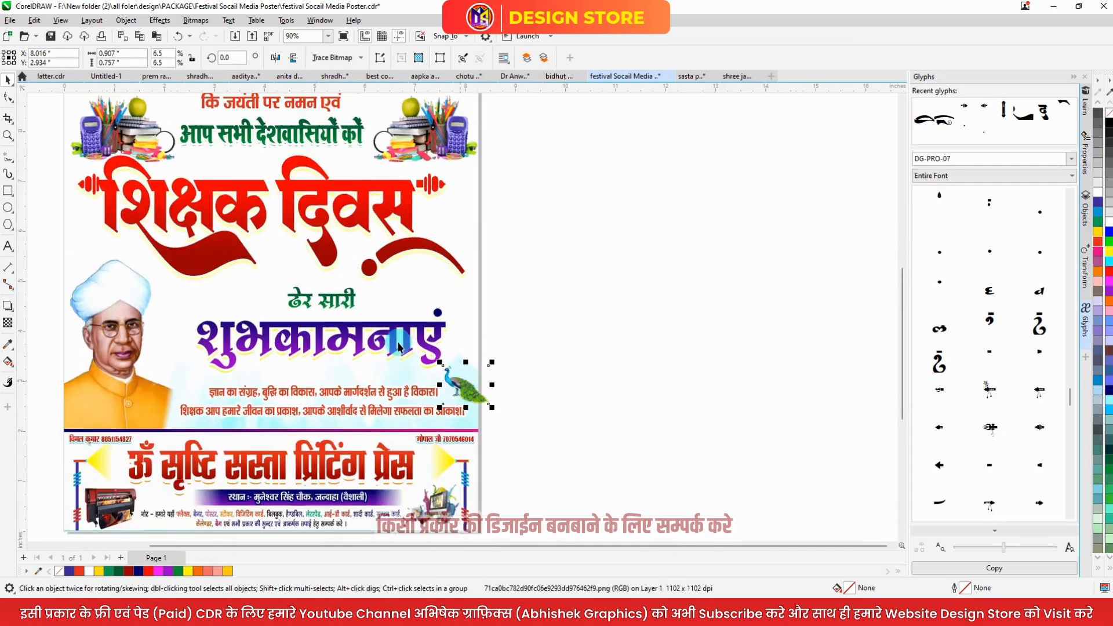
drag(528, 292, 176, 382)
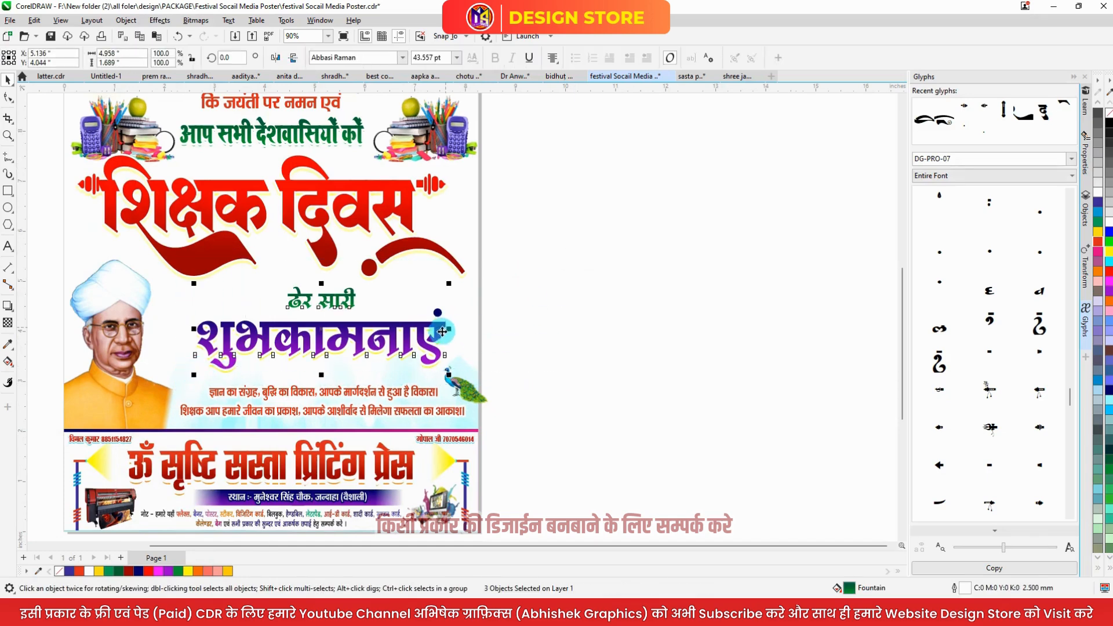
drag(448, 331, 373, 335)
Enlarge the peacock beside शुभकामनाएं to about 2.52 in wide and add a smaller copy about 1.65 in wide at its lower left.
mouse_move(459, 380)
mouse_down()
mouse_move(426, 320)
mouse_move(529, 410)
mouse_move(524, 400)
mouse_up()
drag(461, 351, 461, 338)
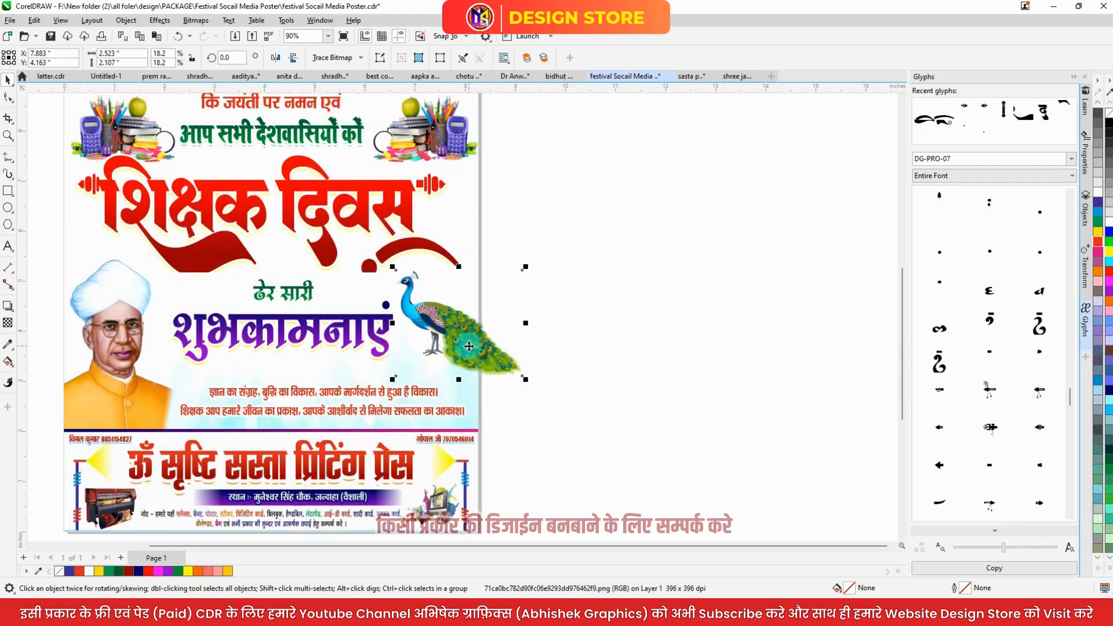
drag(525, 267, 482, 316)
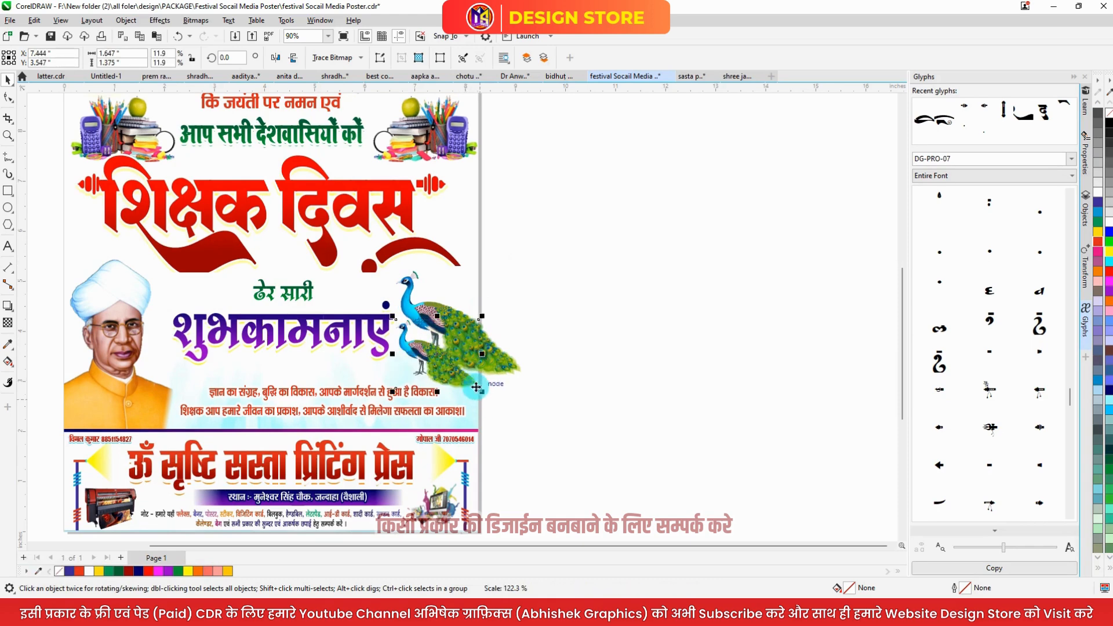
Move both peacocks into the background's PowerClip frame so they are cropped at the page edge, and finish editing its contents.
shift+click(436, 299)
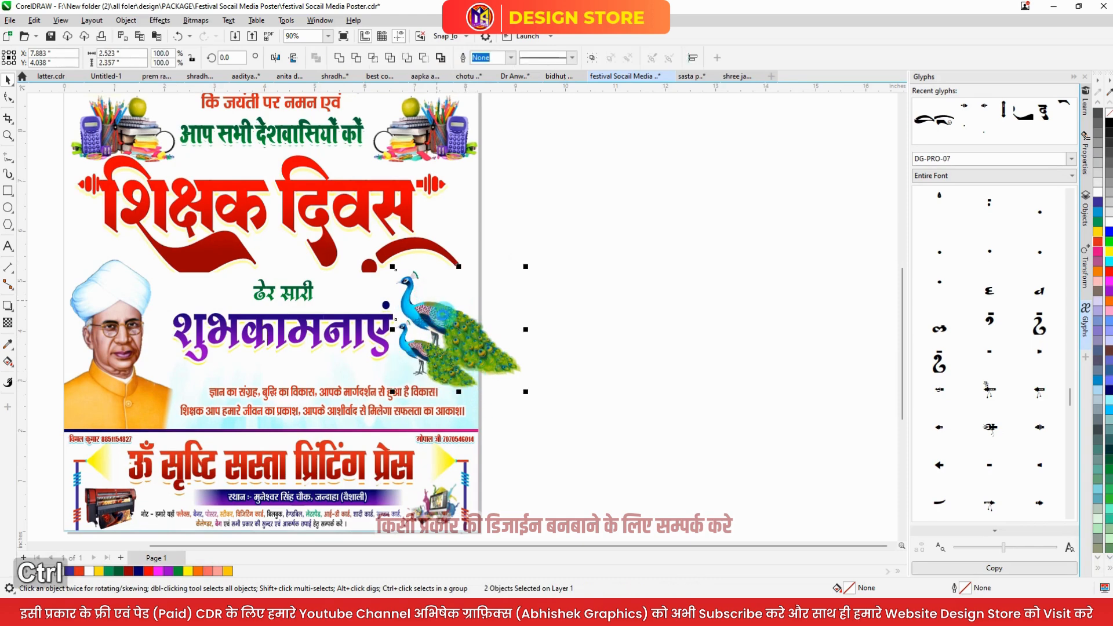
key(ctrl+x)
ctrl+click(443, 311)
key(ctrl+v)
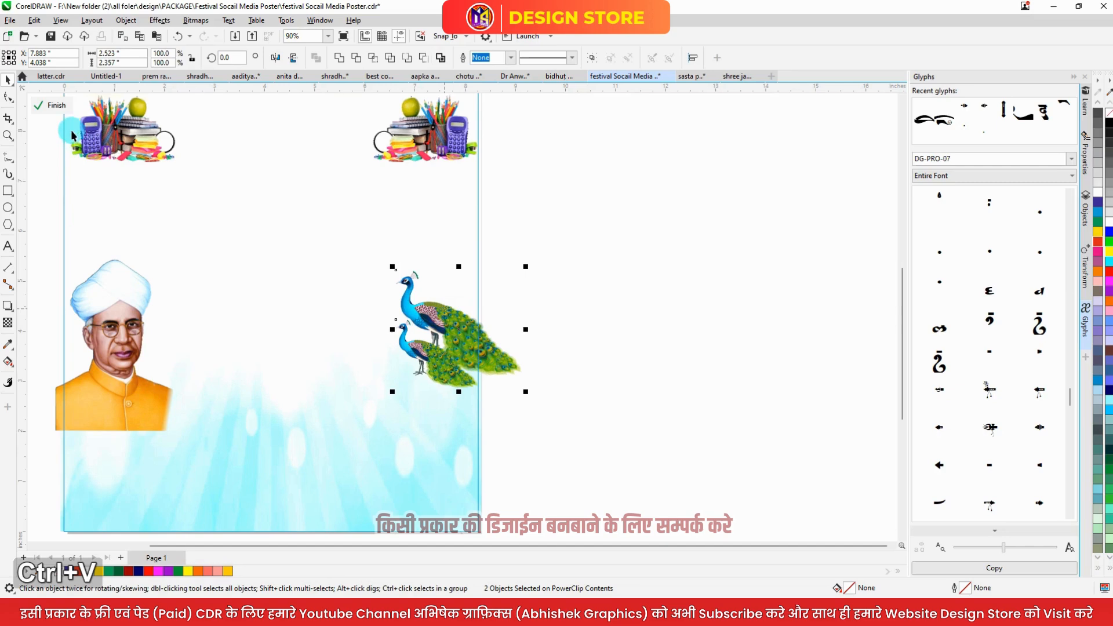
click(56, 105)
key(F4)
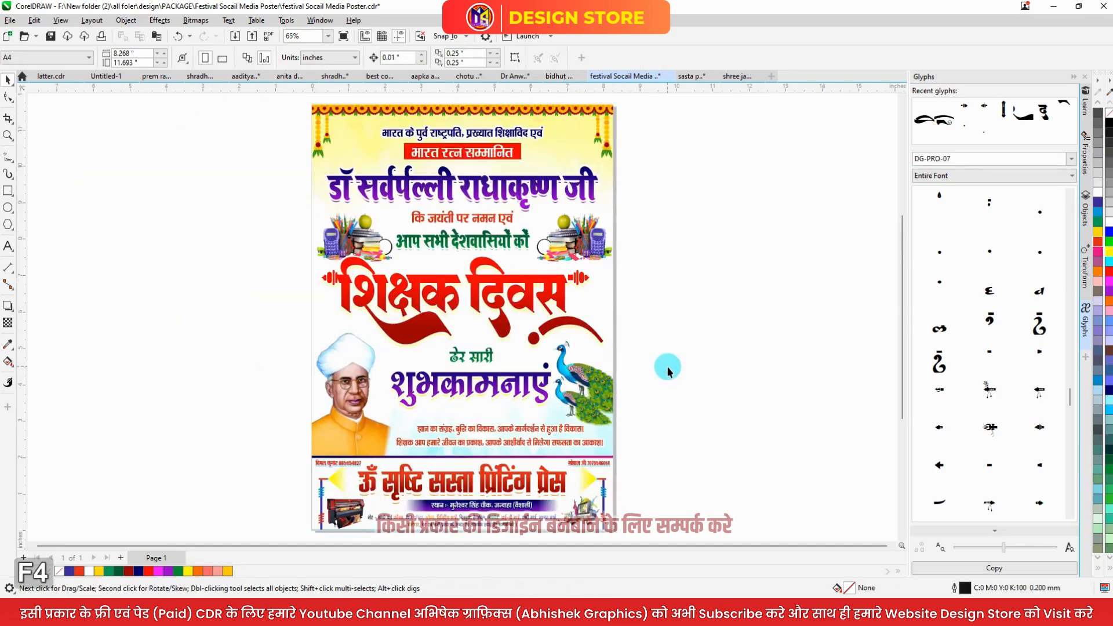
key(ctrl)
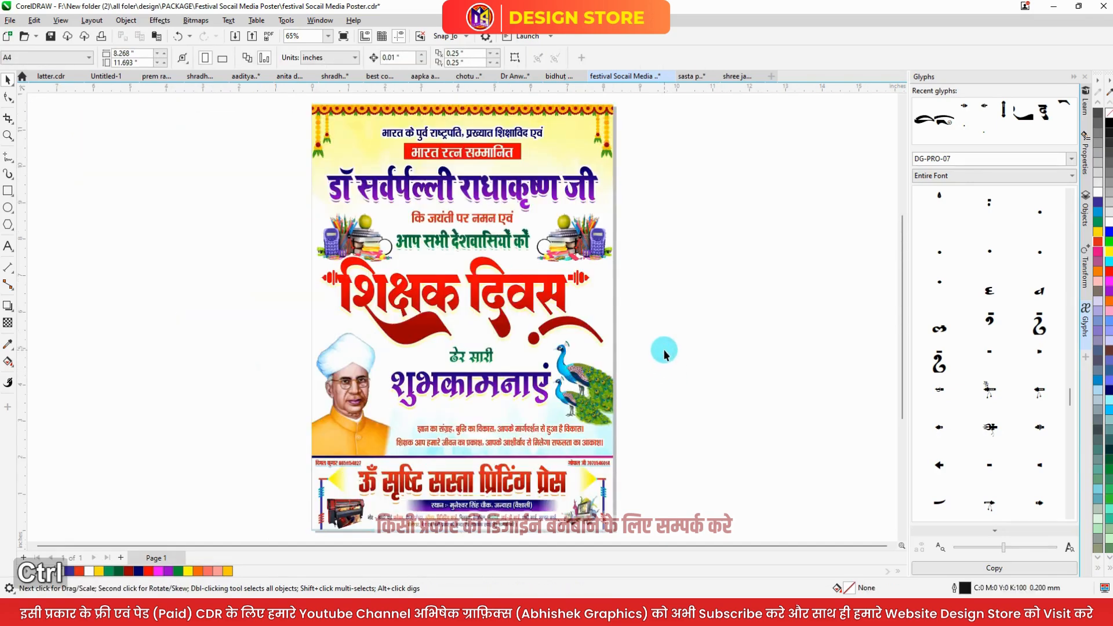